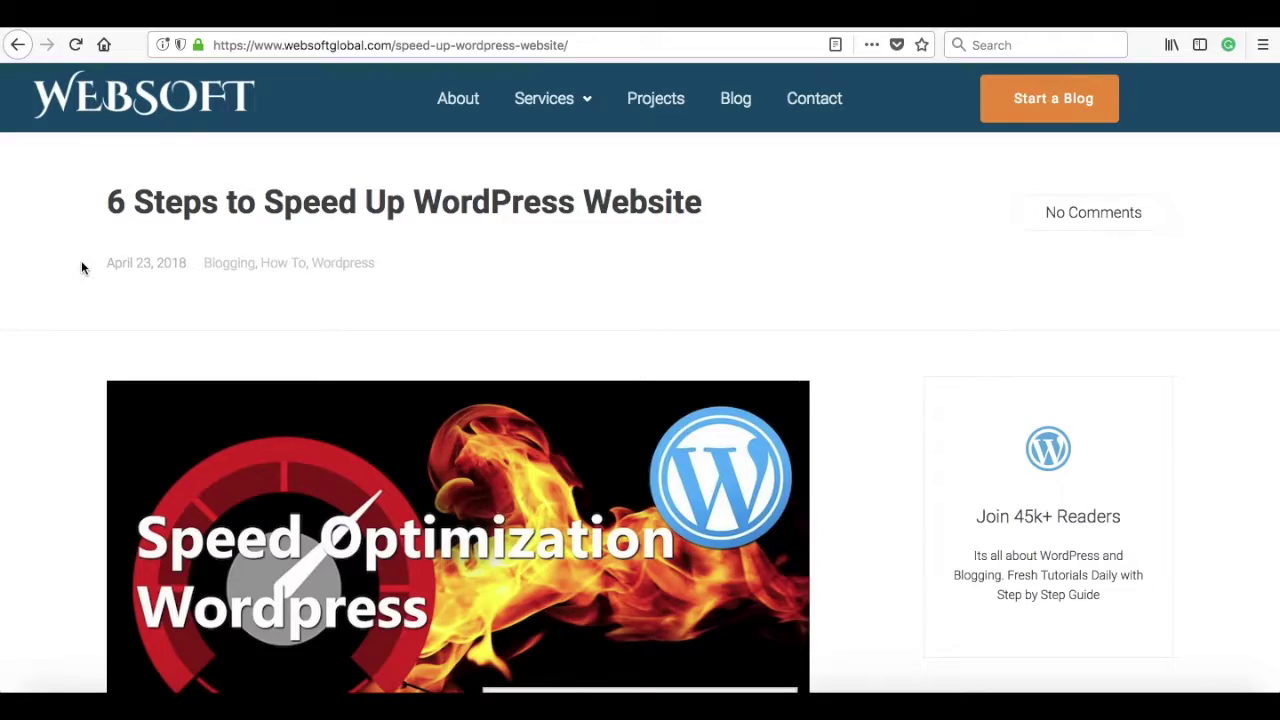
Step: Jump to the article's 'Optimize above the fold content' section
scroll(82, 267, down, 5)
scroll(82, 267, down, 5)
scroll(82, 267, down, 4)
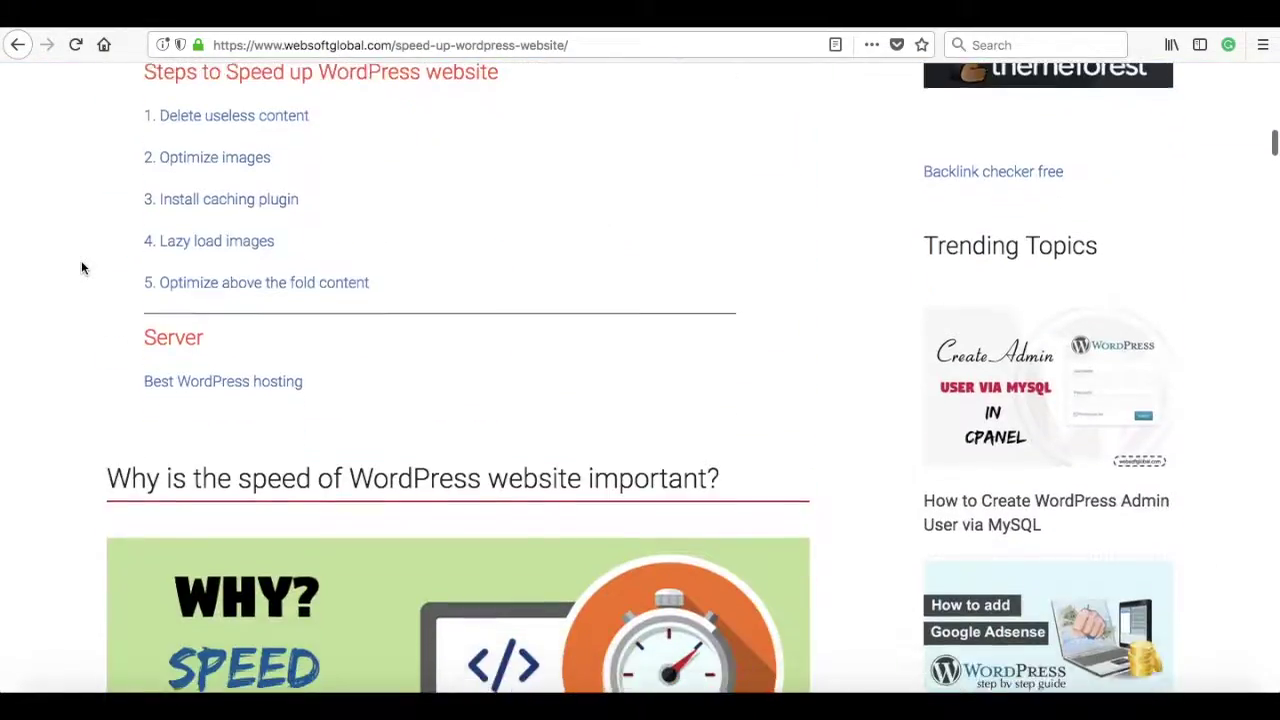
click(198, 251)
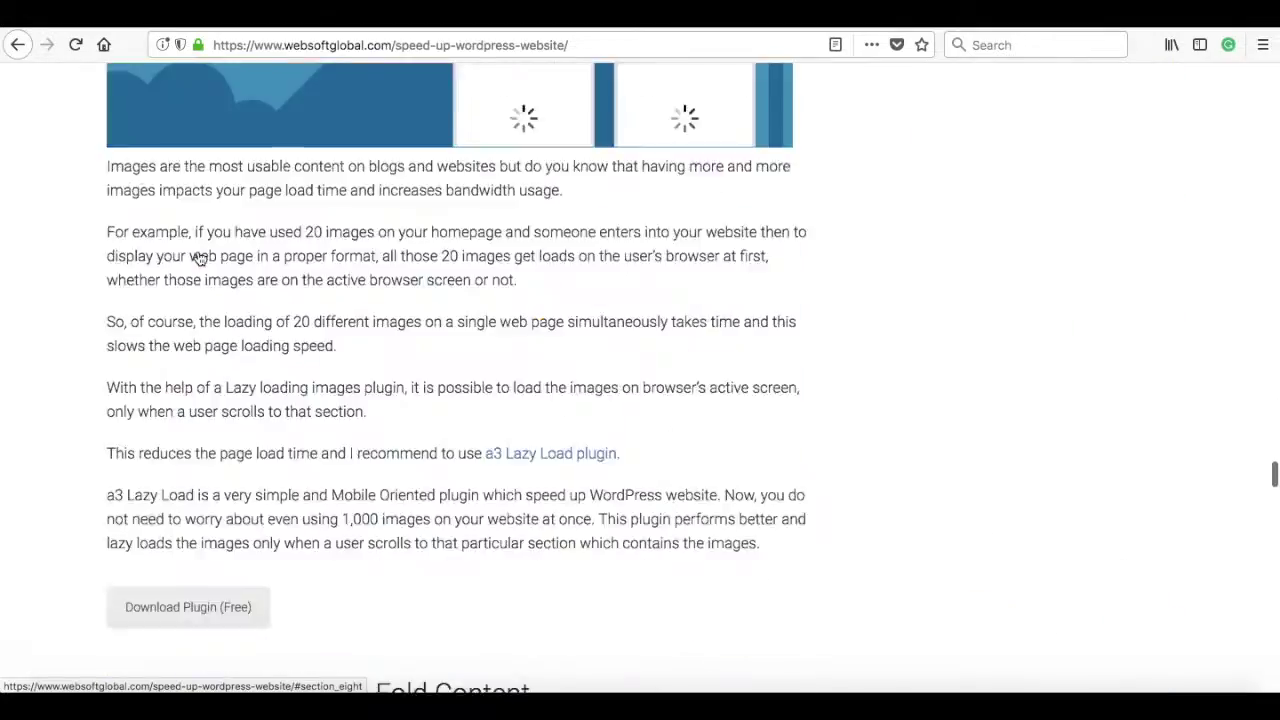
Step: Highlight the definition's key phrases, including 'Above the fold' and 'below the fold'
scroll(349, 343, down, 5)
scroll(349, 343, down, 3)
scroll(349, 343, down, 2)
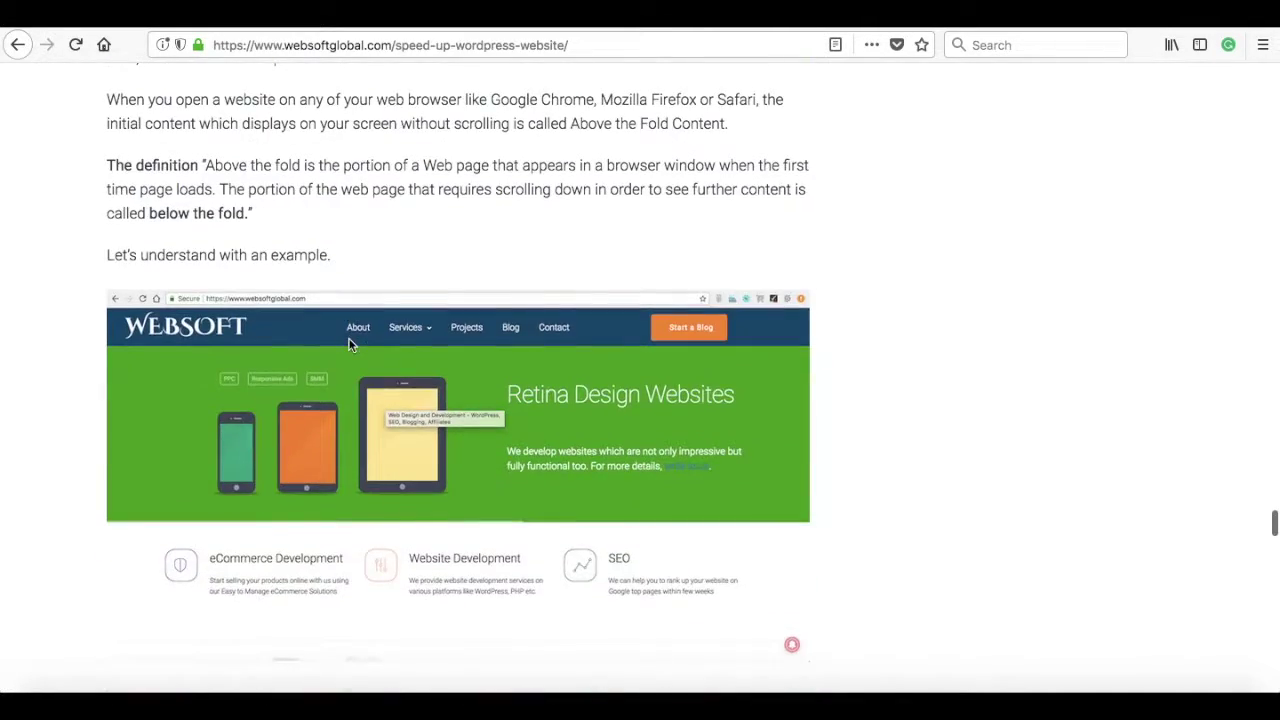
scroll(313, 318, up, 1)
drag(207, 233, 757, 236)
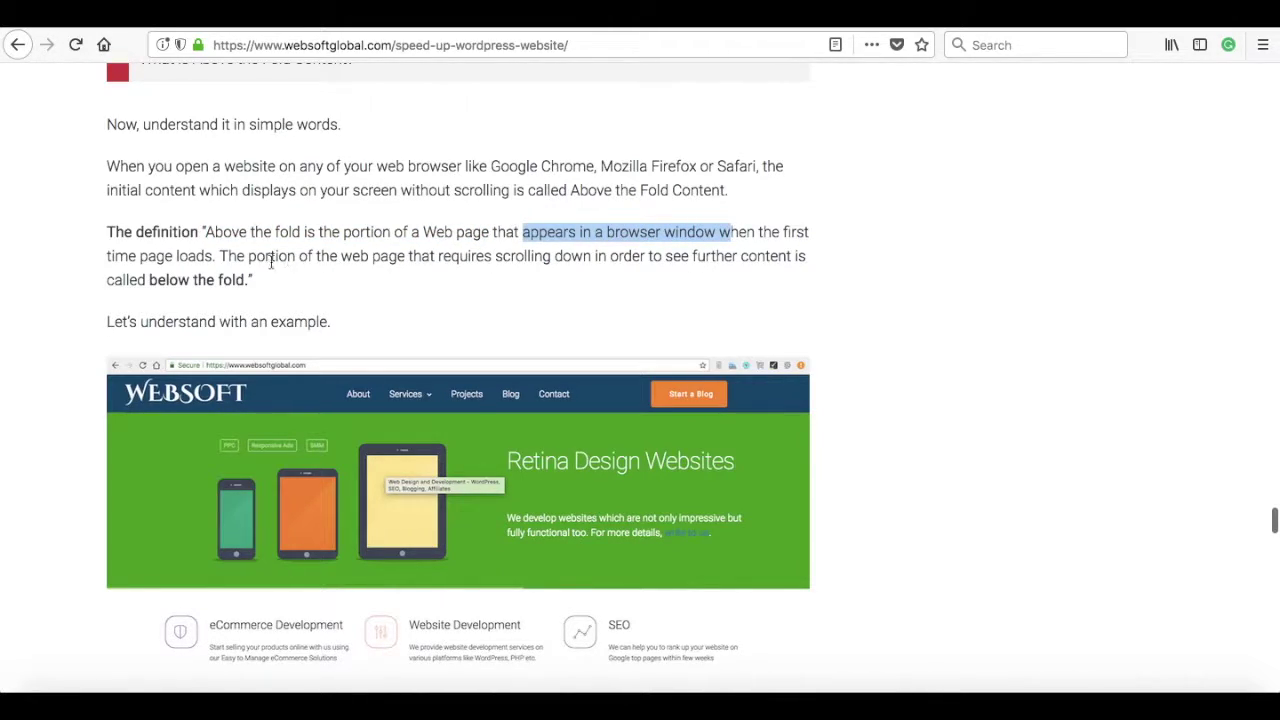
drag(226, 258, 616, 258)
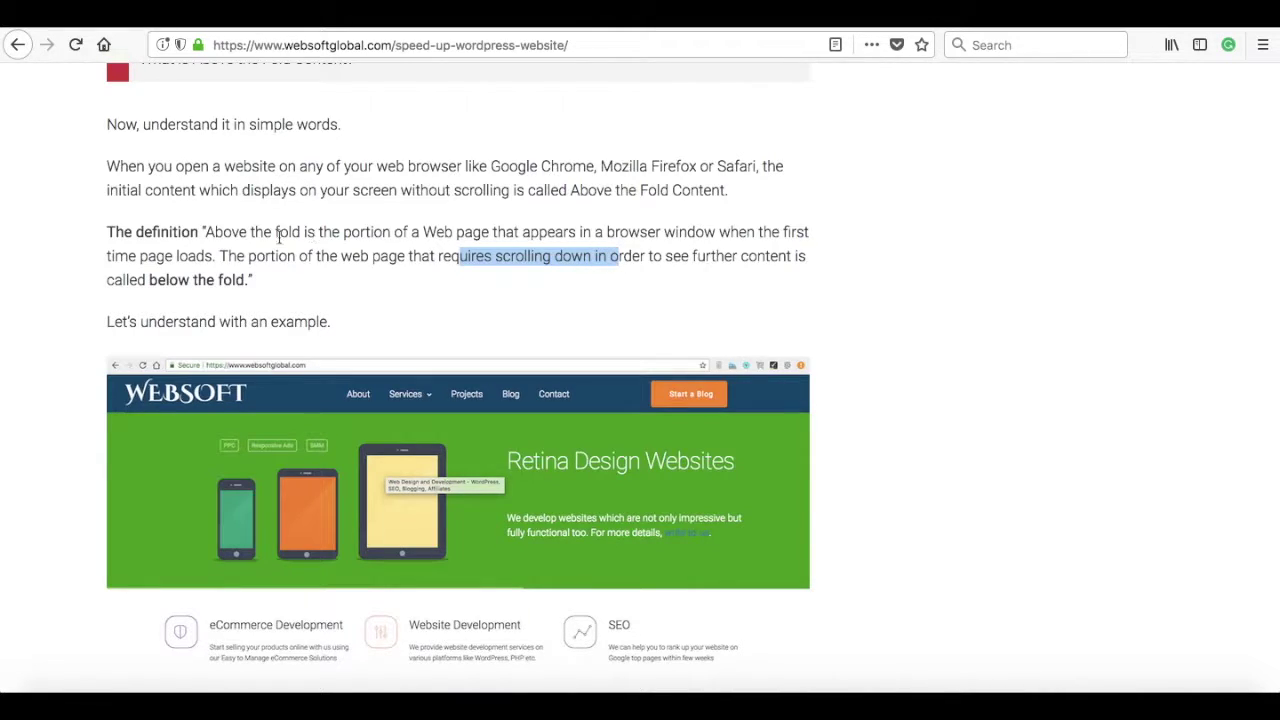
drag(155, 278, 246, 279)
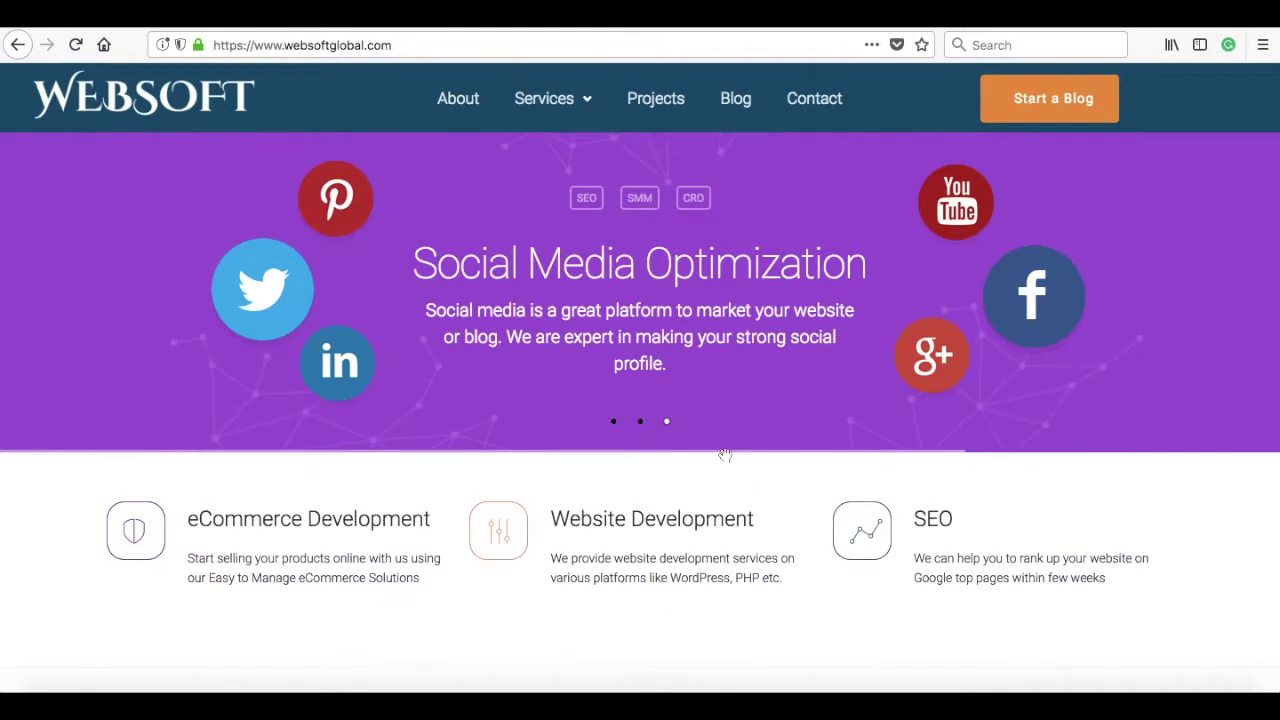
Step: Scroll down through the websoftglobal.com homepage sections and back up to the hero banner
scroll(727, 664, down, 2)
scroll(727, 664, down, 3)
scroll(727, 664, down, 2)
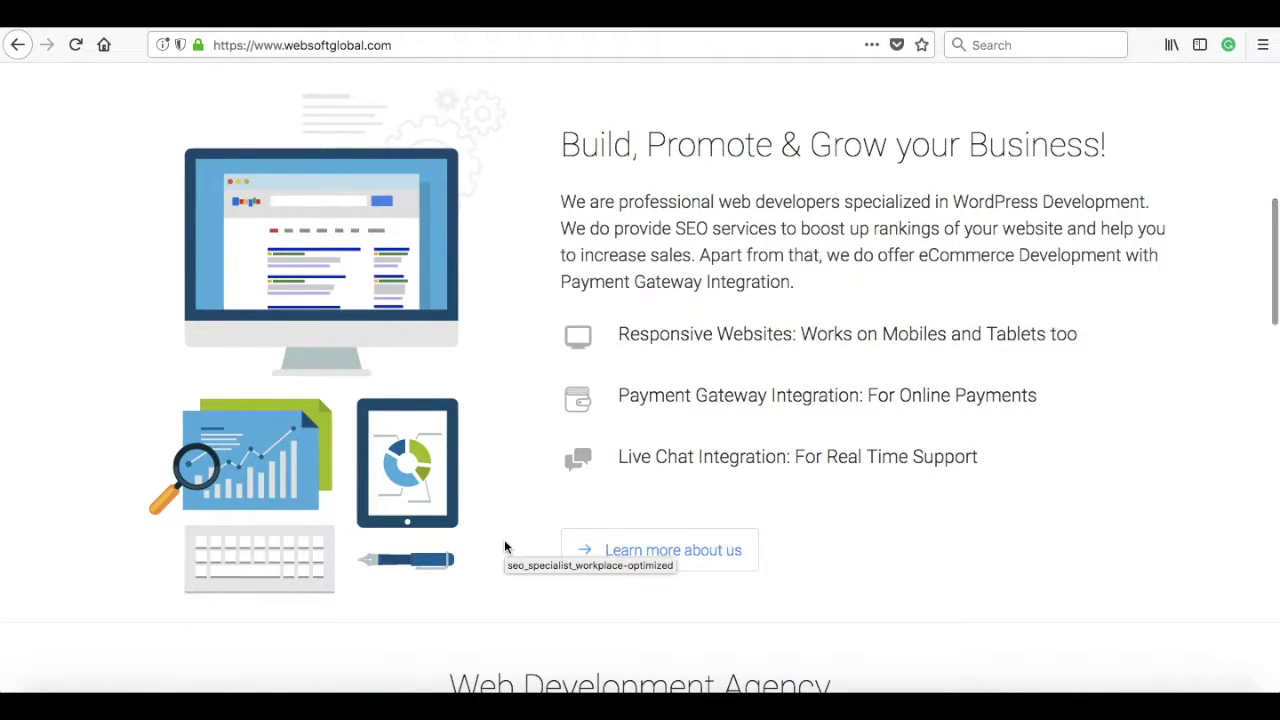
scroll(505, 546, down, 3)
scroll(505, 546, down, 2)
scroll(505, 546, down, 3)
scroll(505, 546, down, 2)
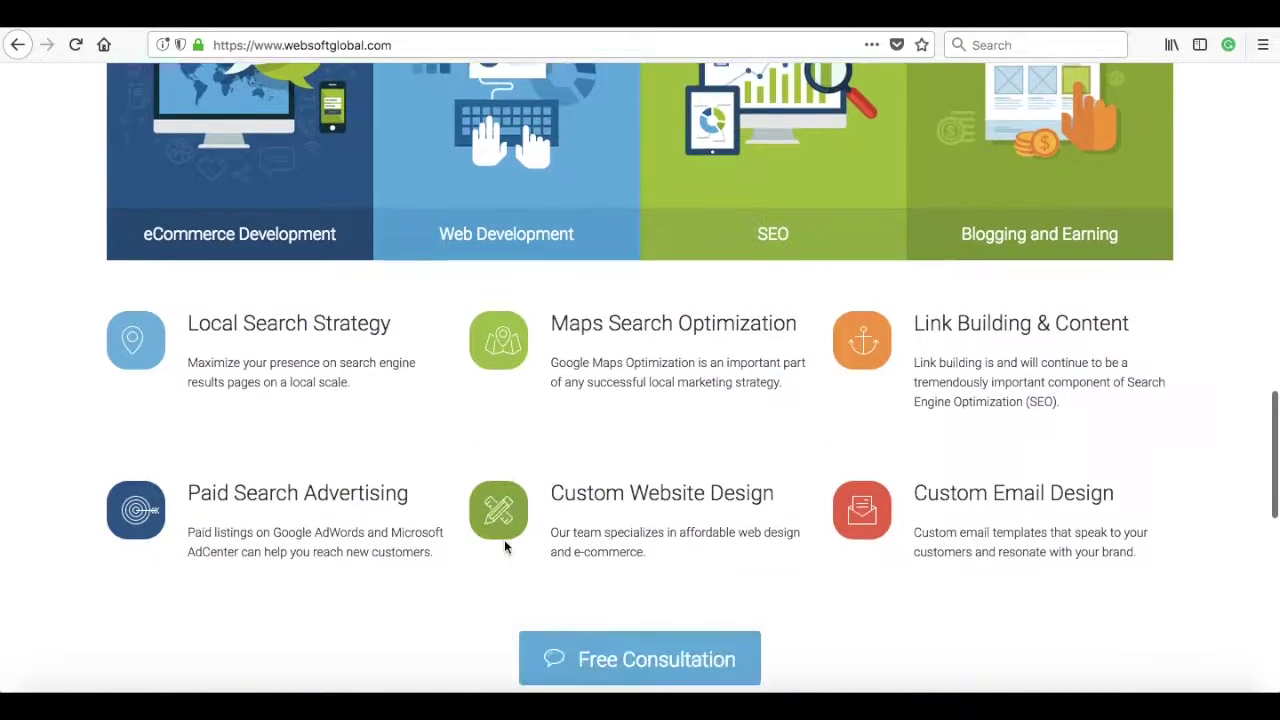
scroll(505, 546, down, 3)
scroll(504, 539, up, 10)
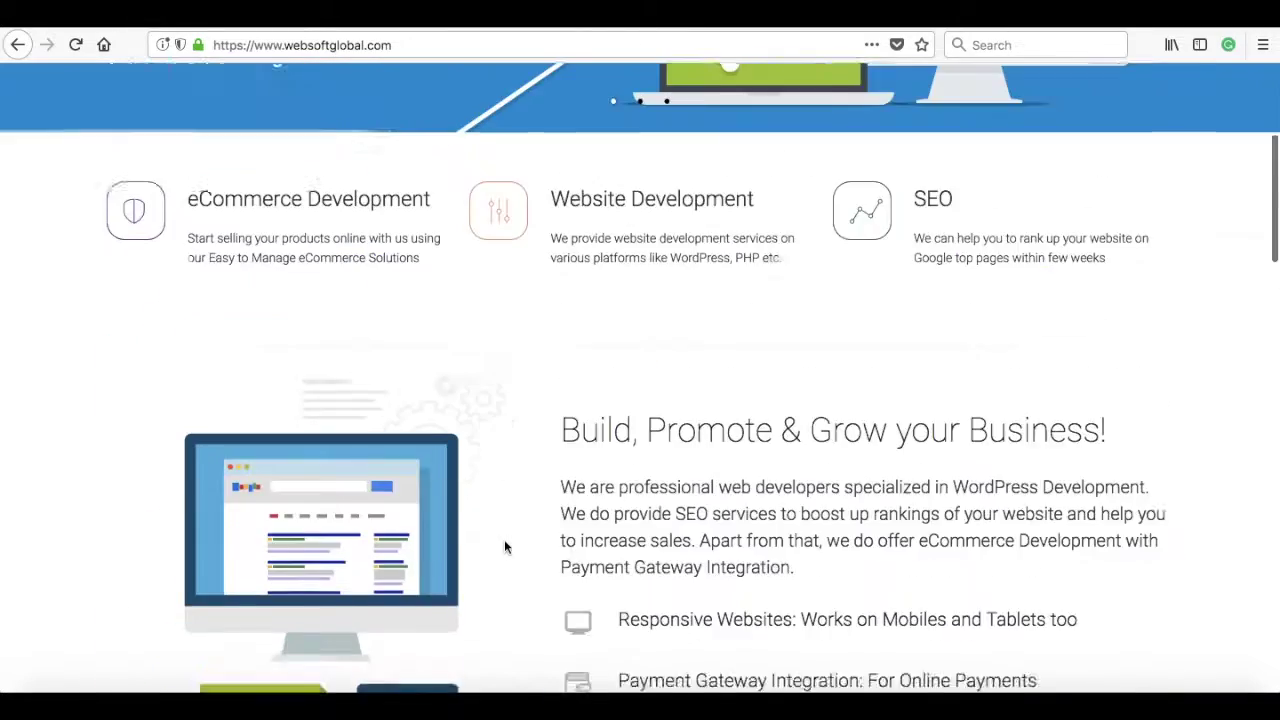
scroll(504, 539, up, 5)
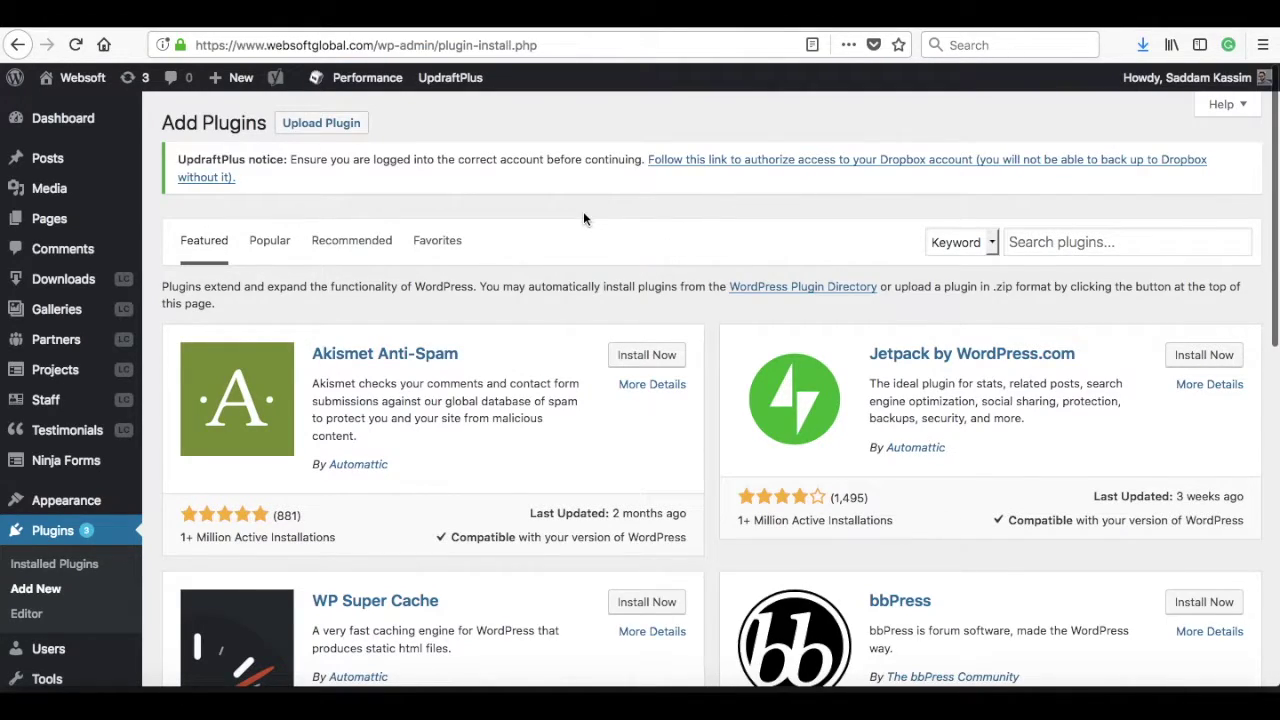
Step: Search the plugin directory for 'autoptimize' and install the Autoptimize plugin
click(1042, 253)
text(autopti)
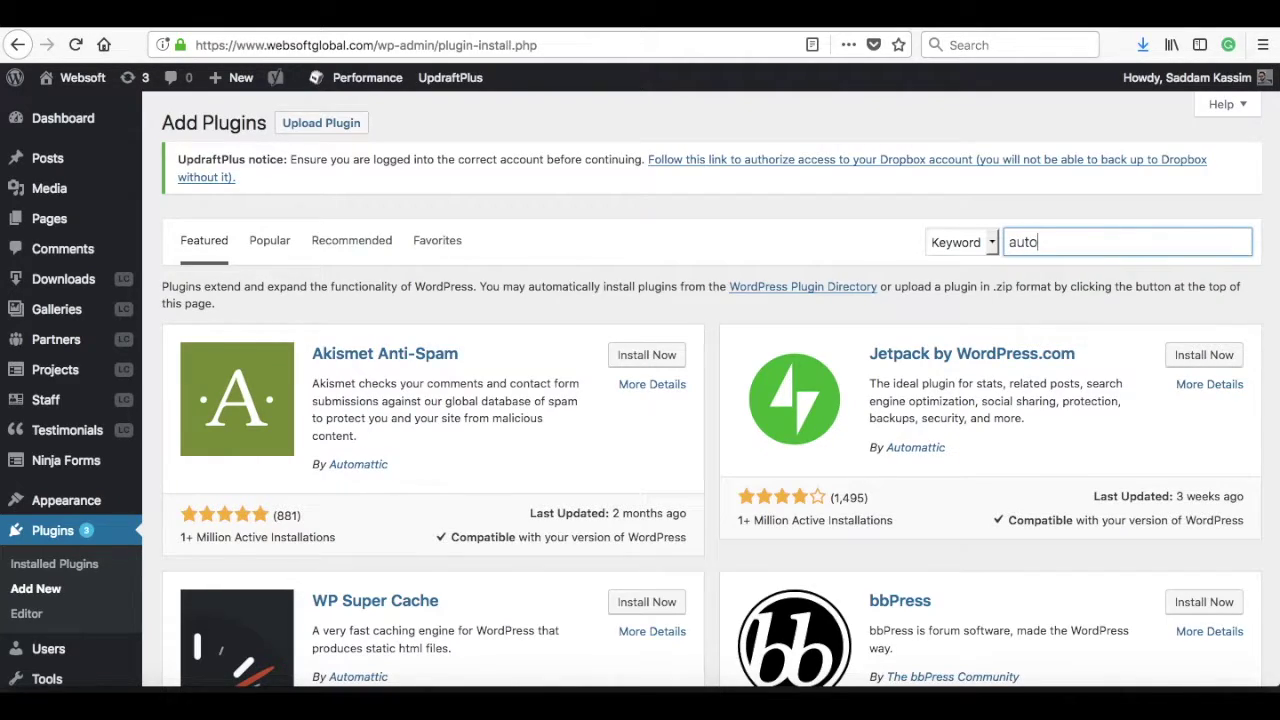
text(miz)
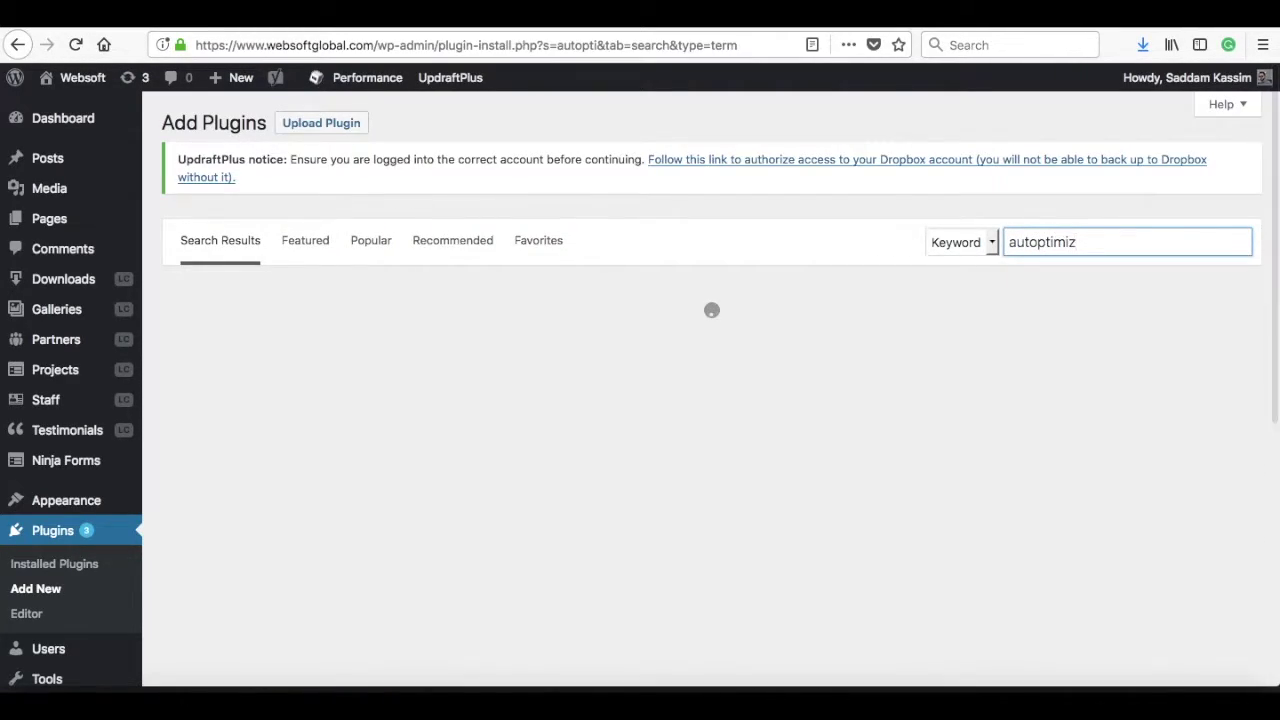
text(e)
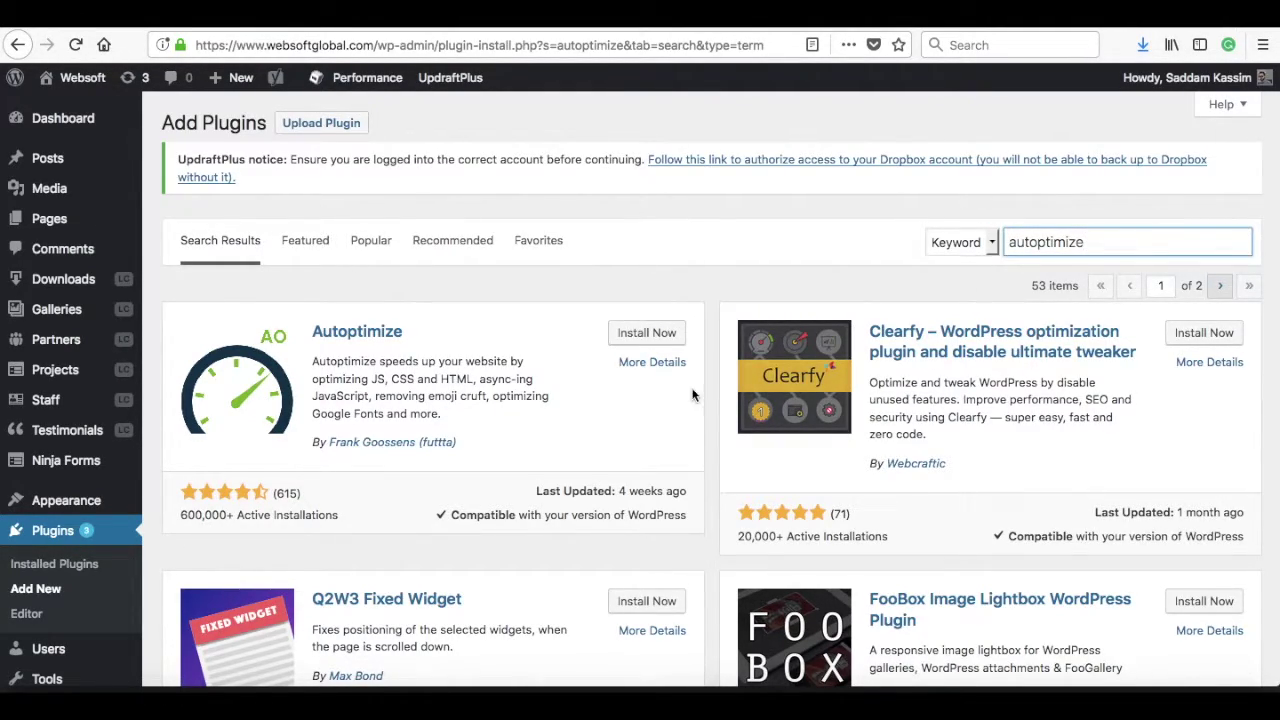
click(658, 335)
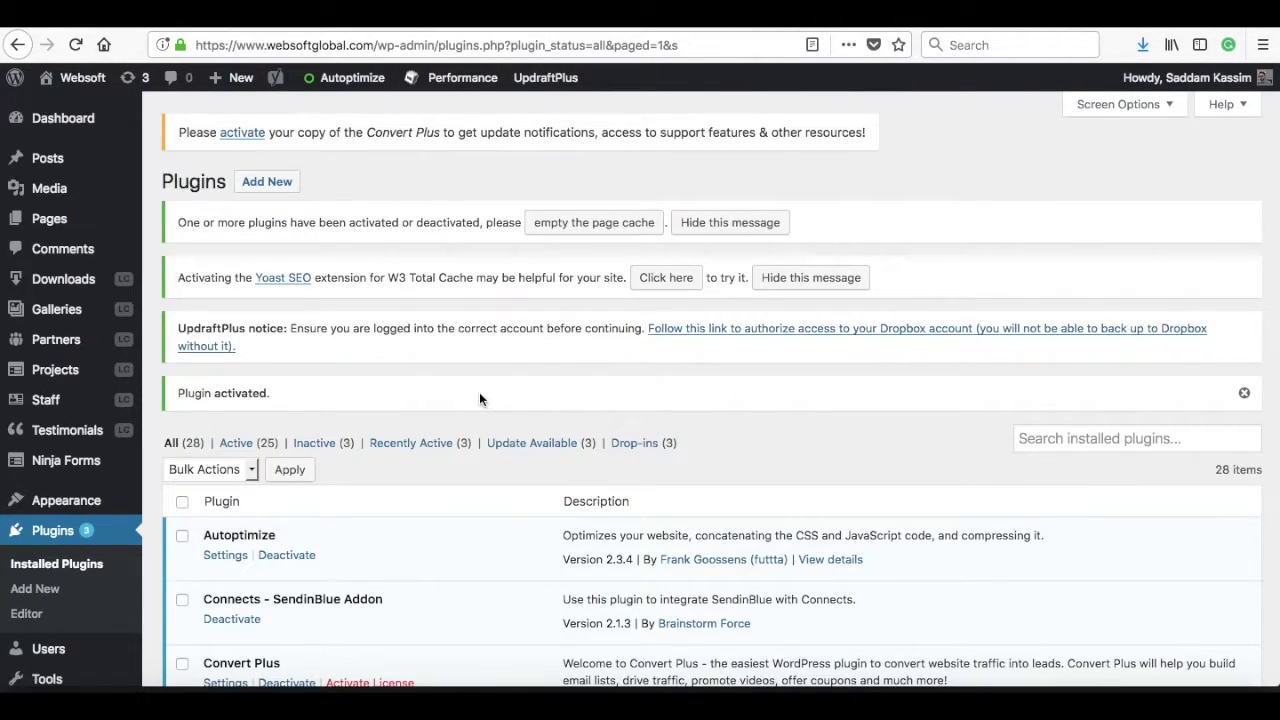
Step: Open Autoptimize's Settings from the Installed Plugins list
scroll(479, 397, down, 3)
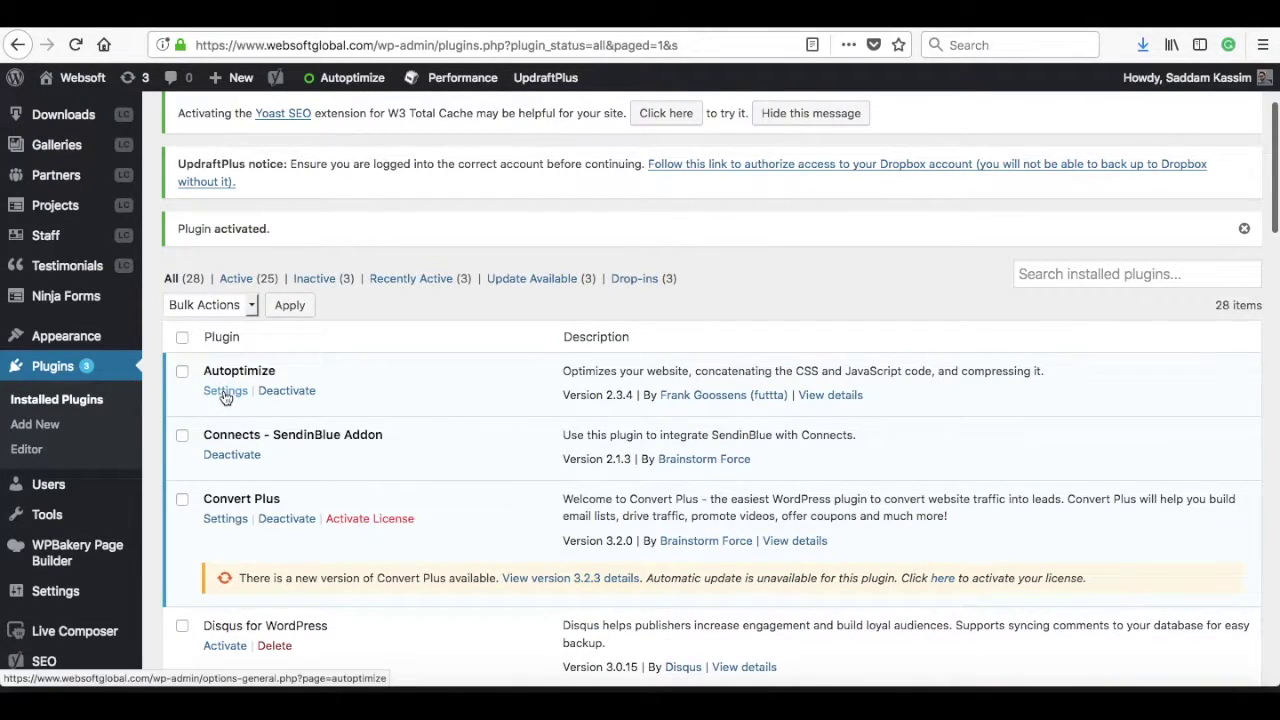
click(226, 393)
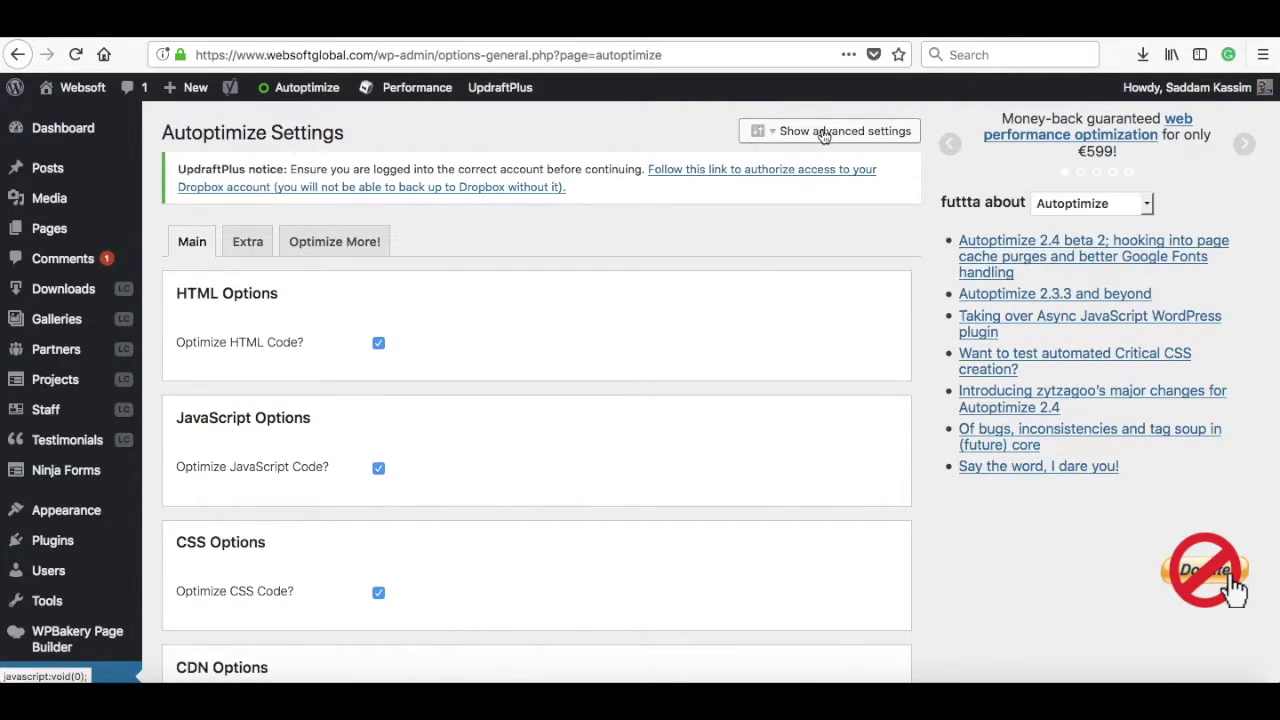
Step: Reveal Autoptimize's advanced settings and bring the CSS Options into view
click(822, 134)
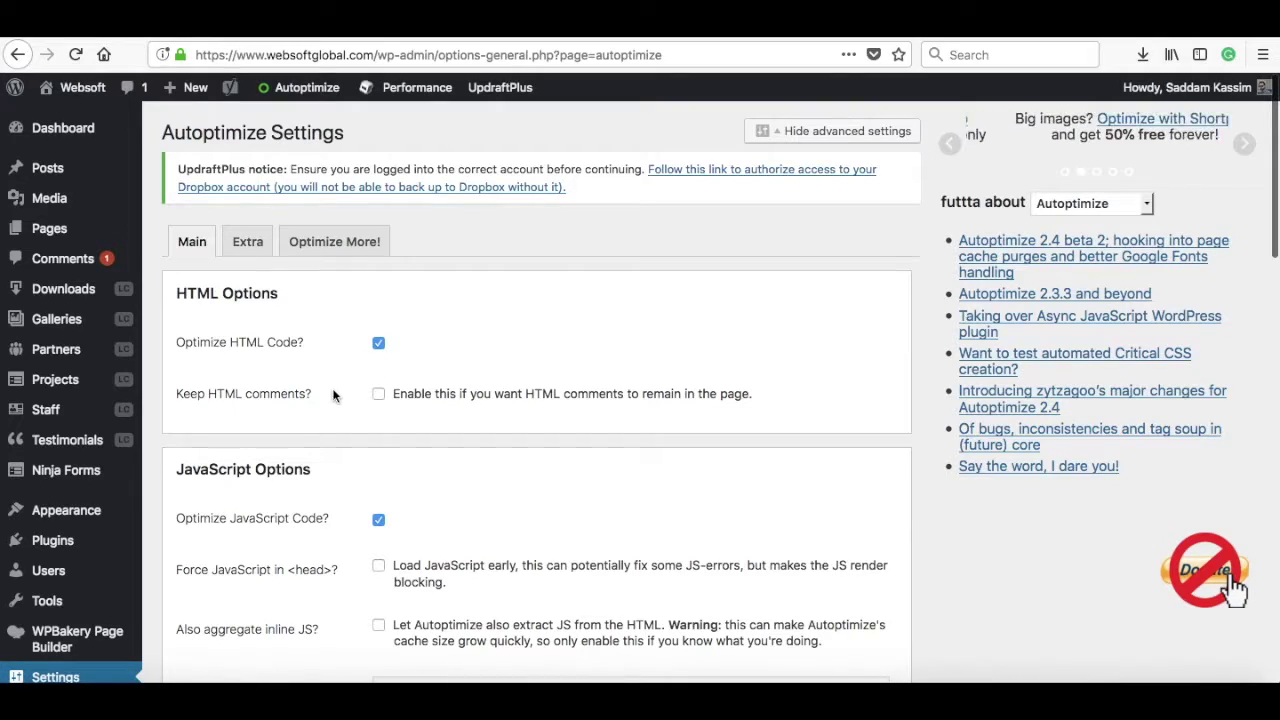
scroll(333, 393, down, 2)
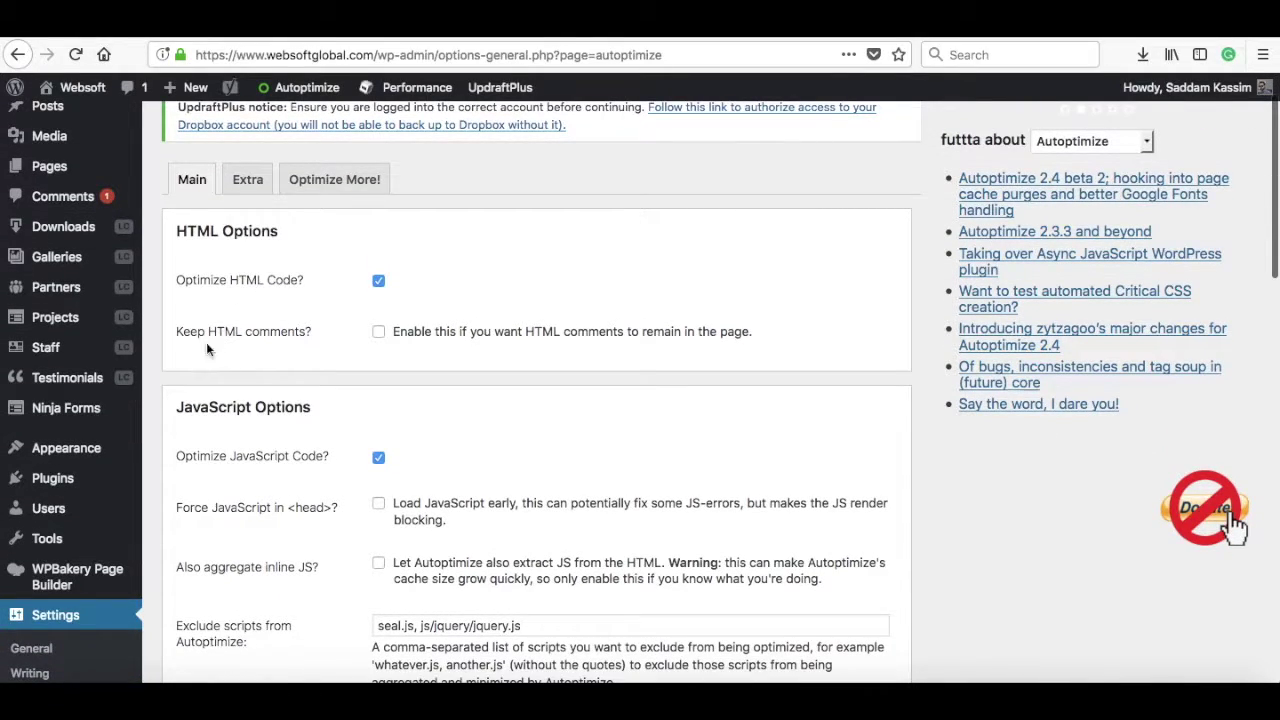
scroll(296, 447, down, 2)
scroll(280, 380, down, 2)
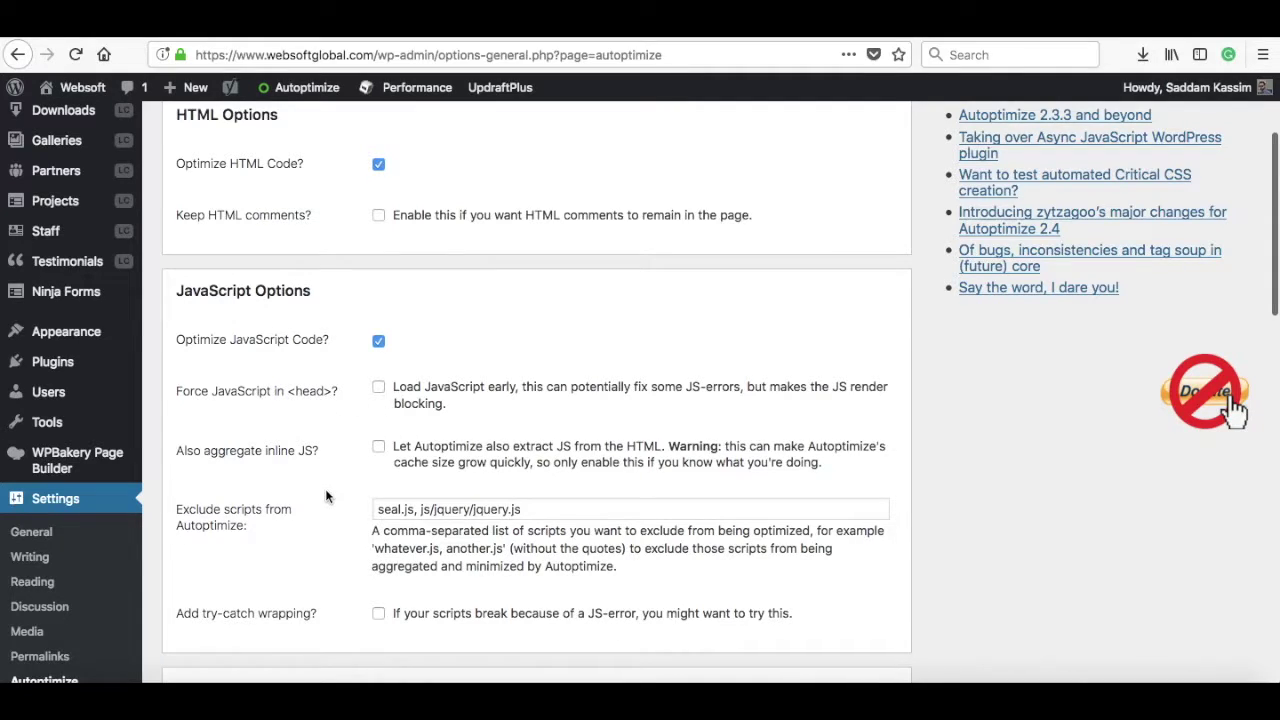
scroll(326, 497, down, 1)
scroll(326, 497, down, 4)
scroll(326, 497, down, 2)
scroll(326, 497, down, 3)
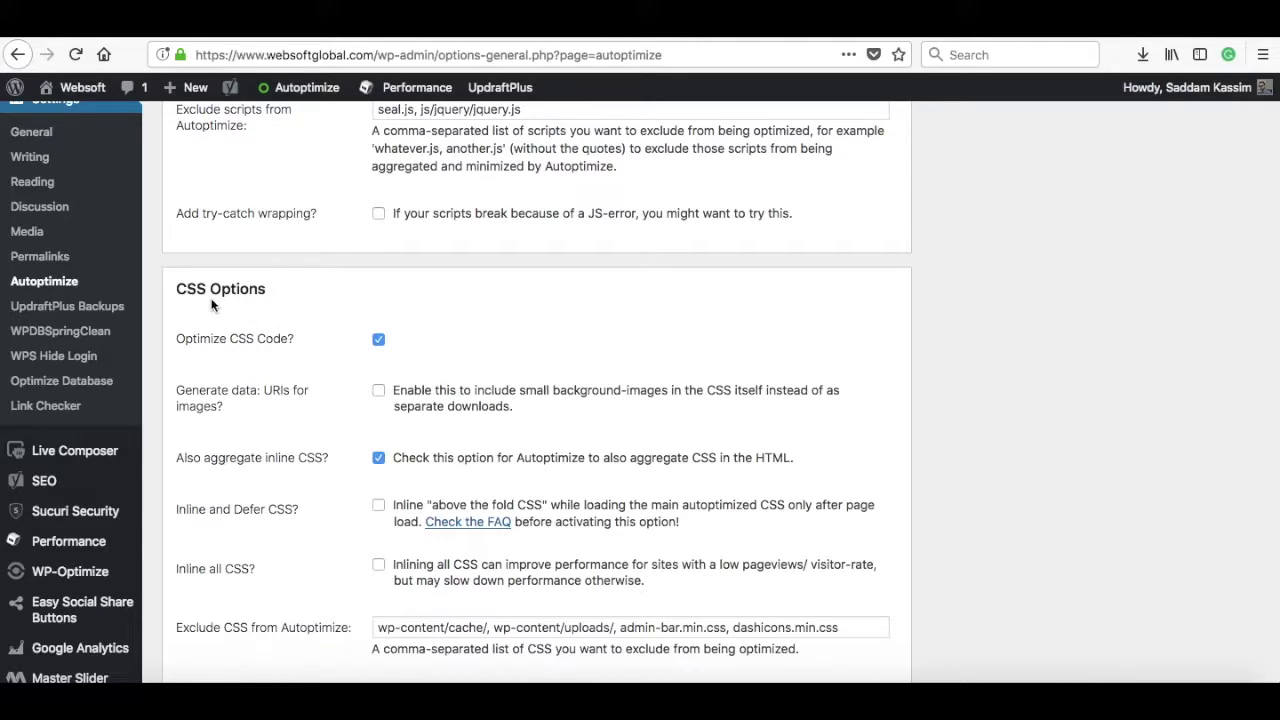
scroll(300, 440, down, 2)
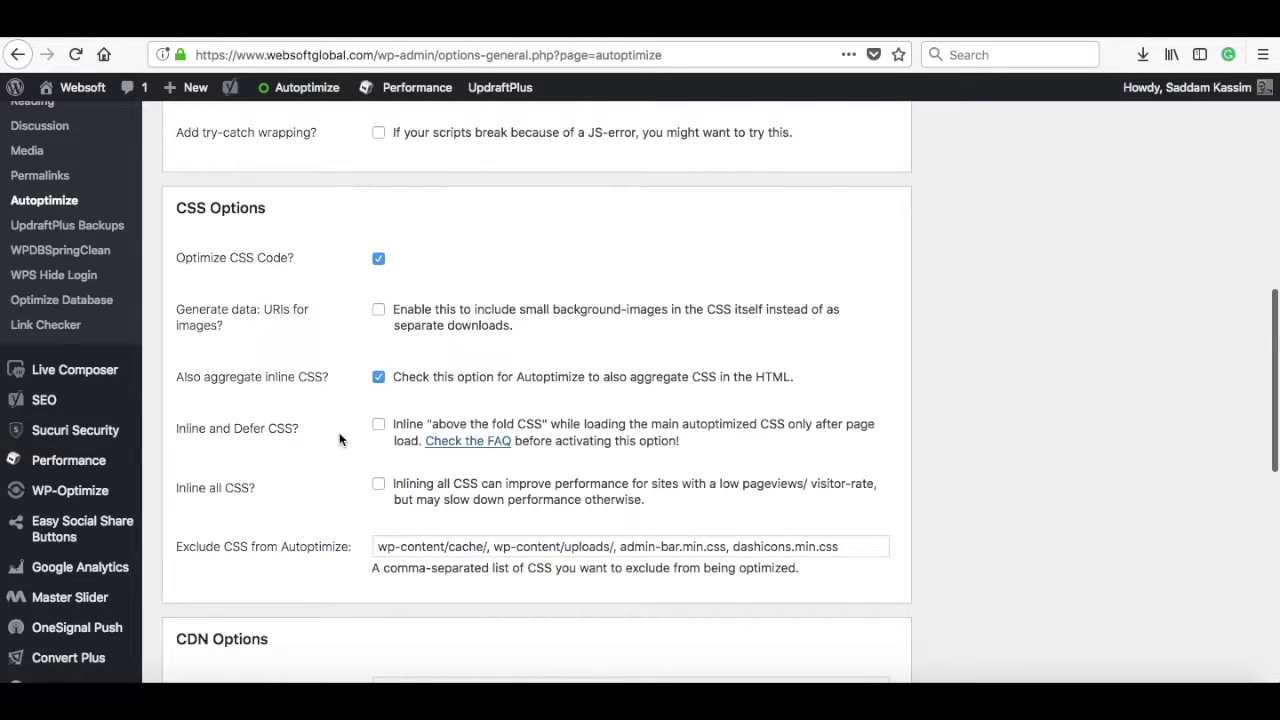
Step: Enable Inline and Defer CSS and focus its empty above-the-fold CSS box
click(379, 428)
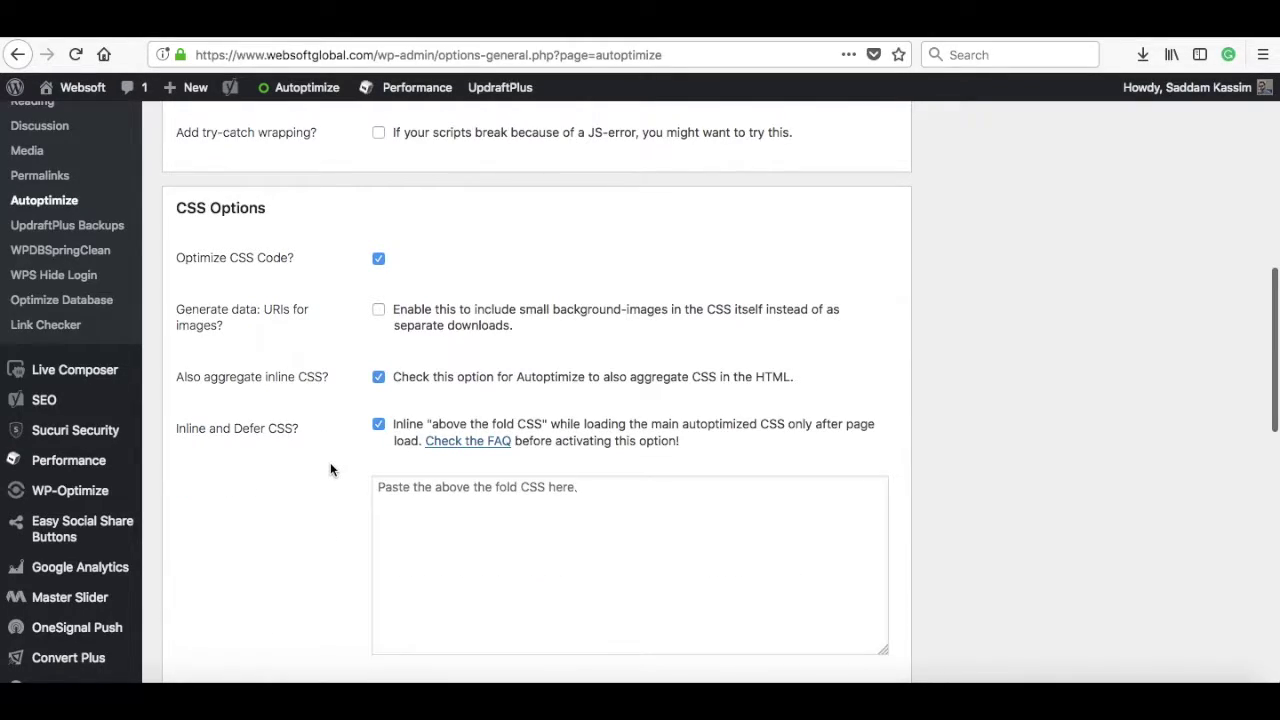
scroll(330, 462, down, 3)
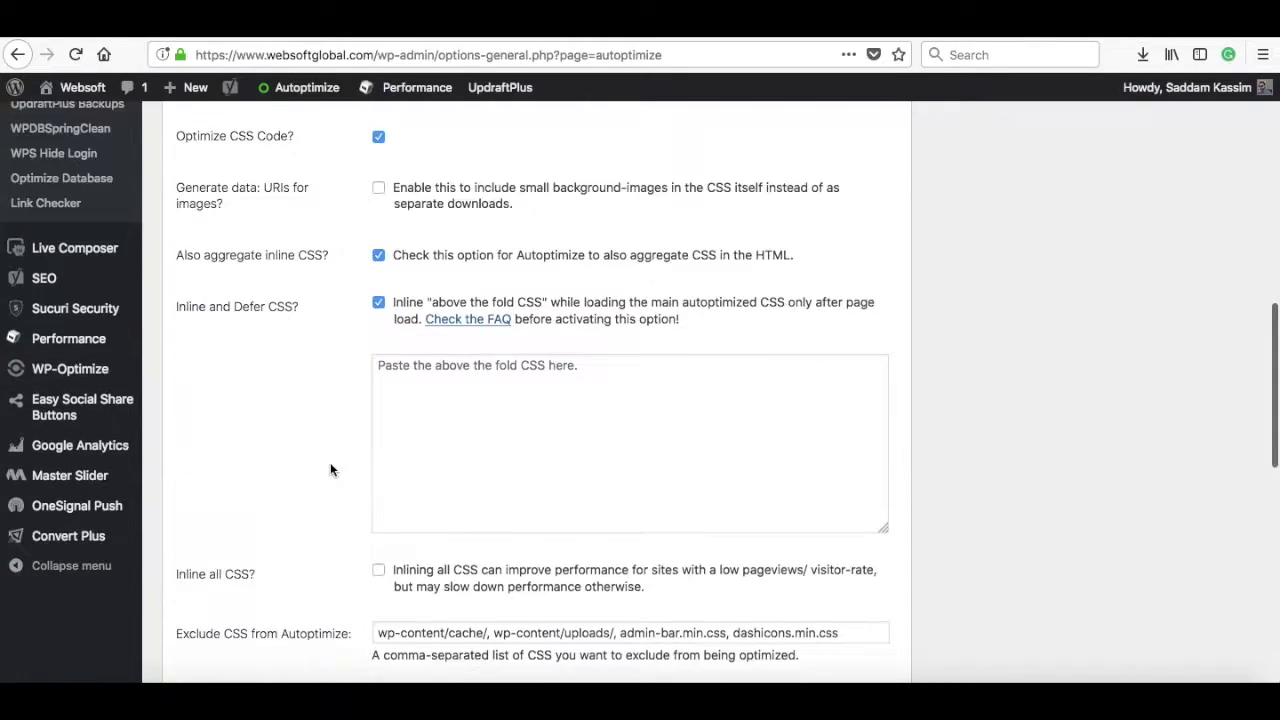
click(435, 398)
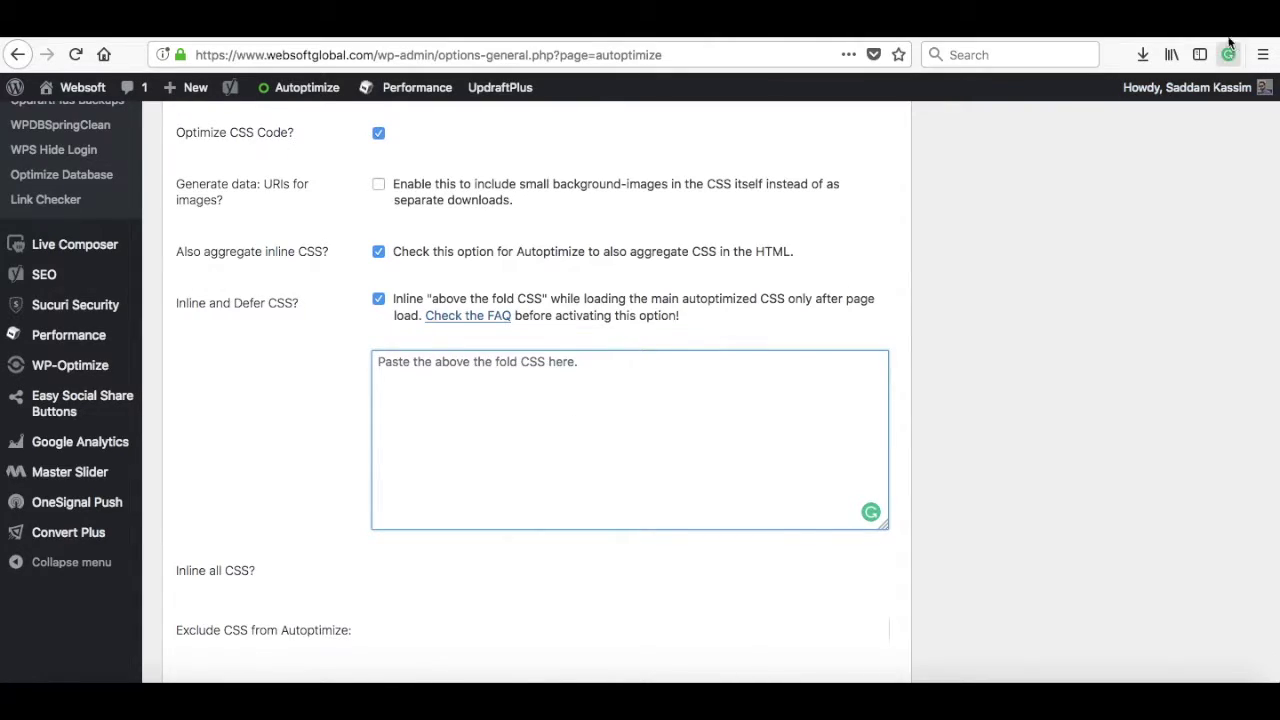
Step: Open the Critical Path CSS Generator site in a new tab
key(ctrl+t)
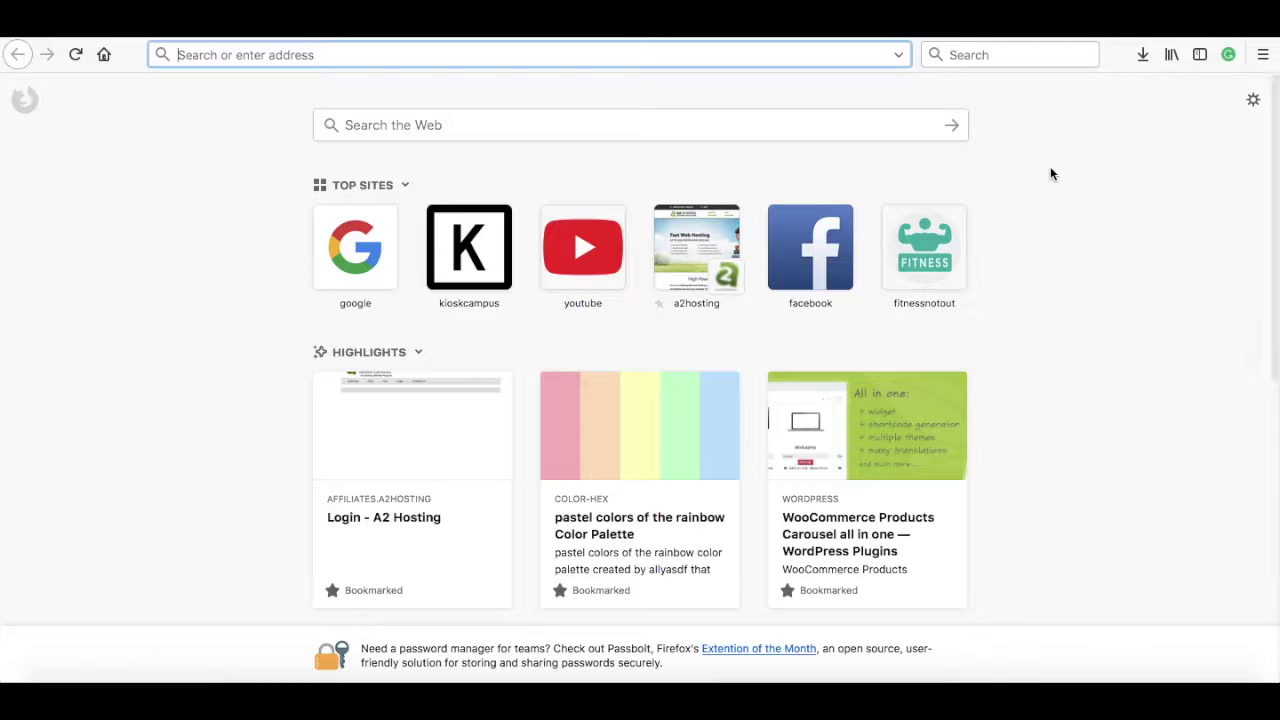
text(joh)
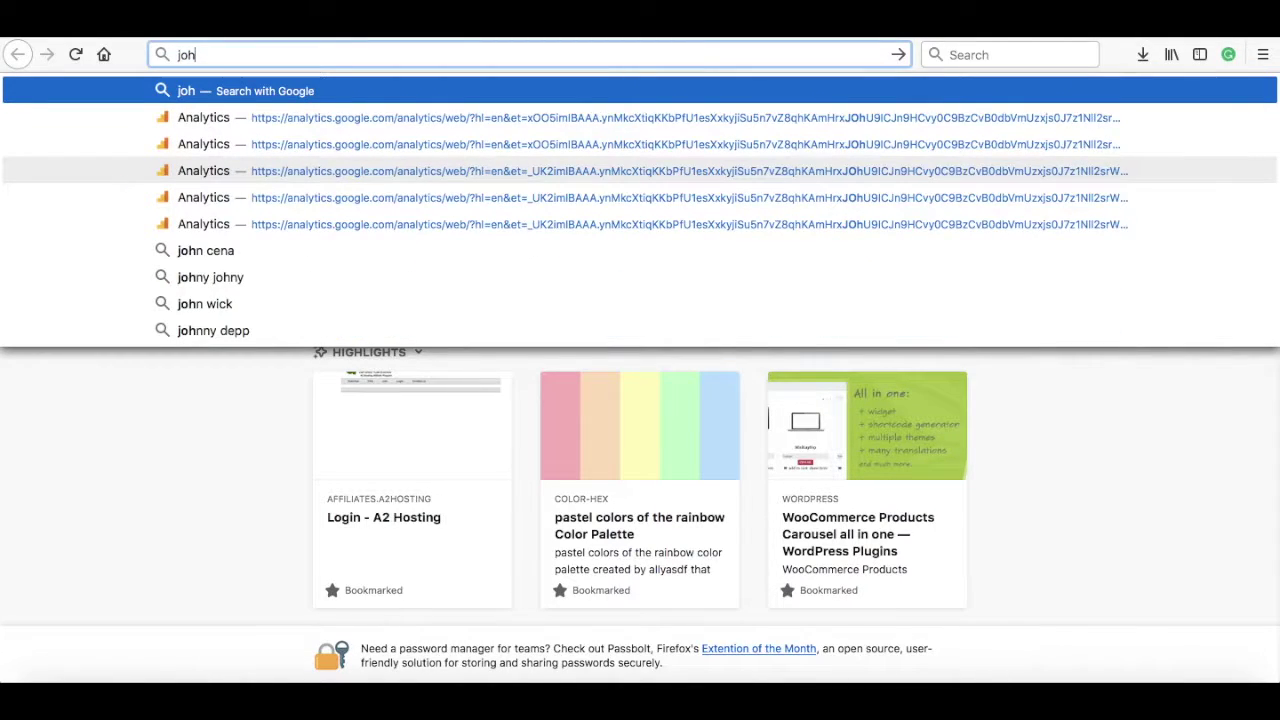
key(BackSpace)
click(770, 122)
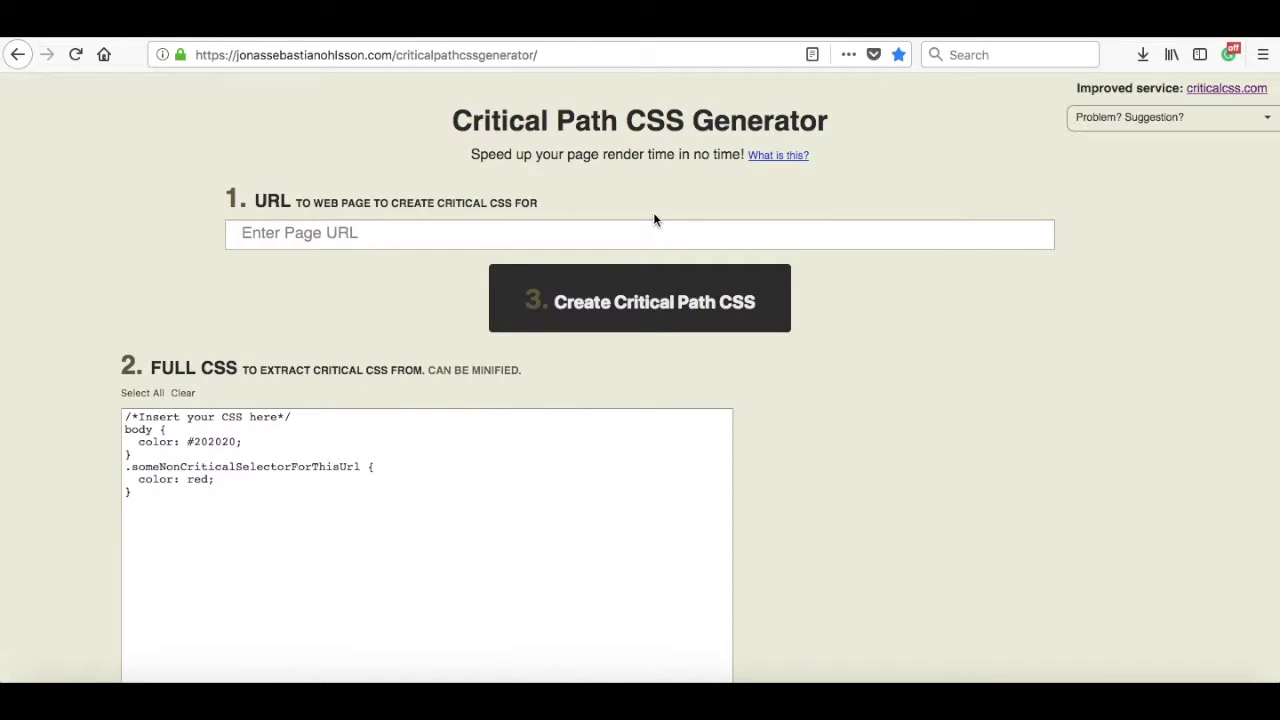
scroll(652, 214, down, 2)
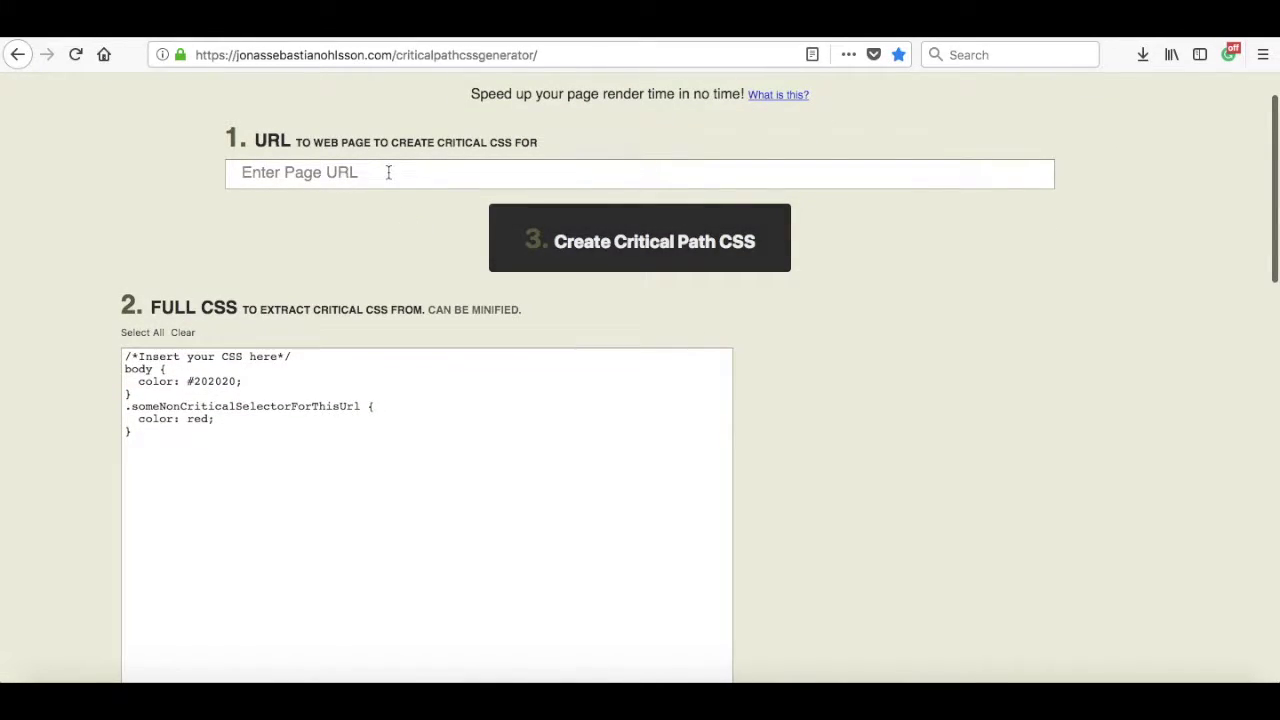
click(388, 172)
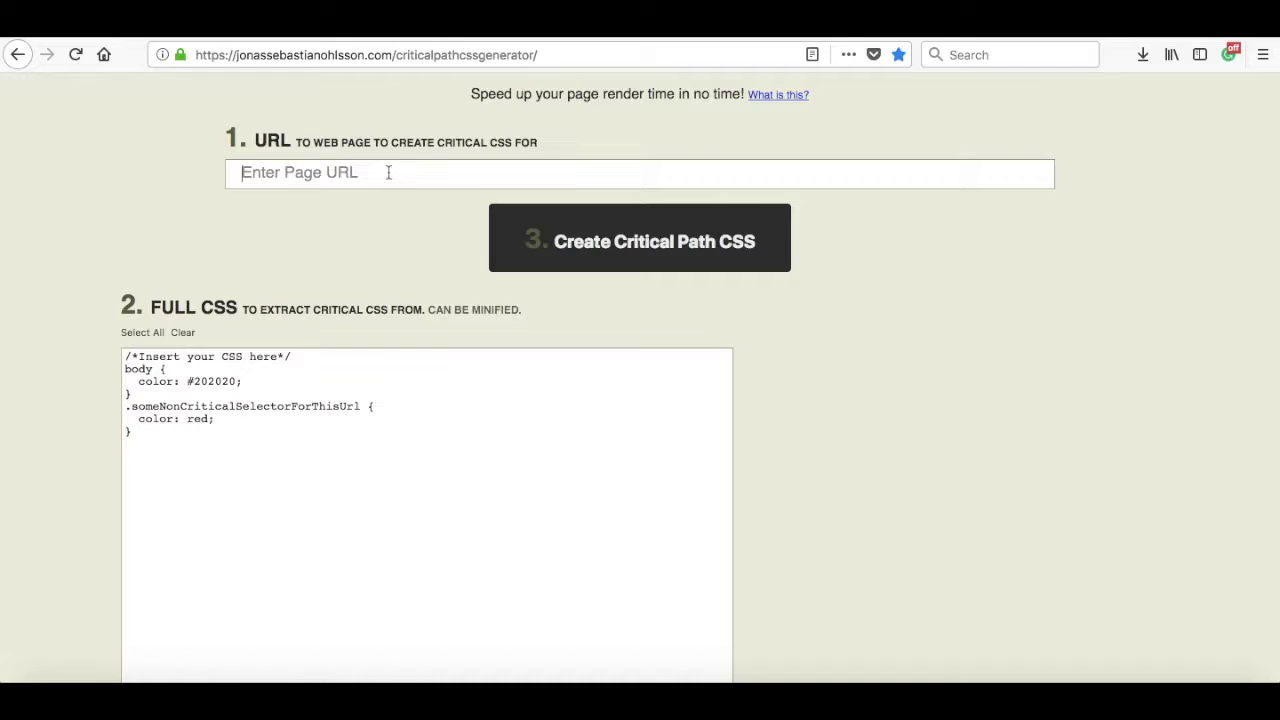
text(www)
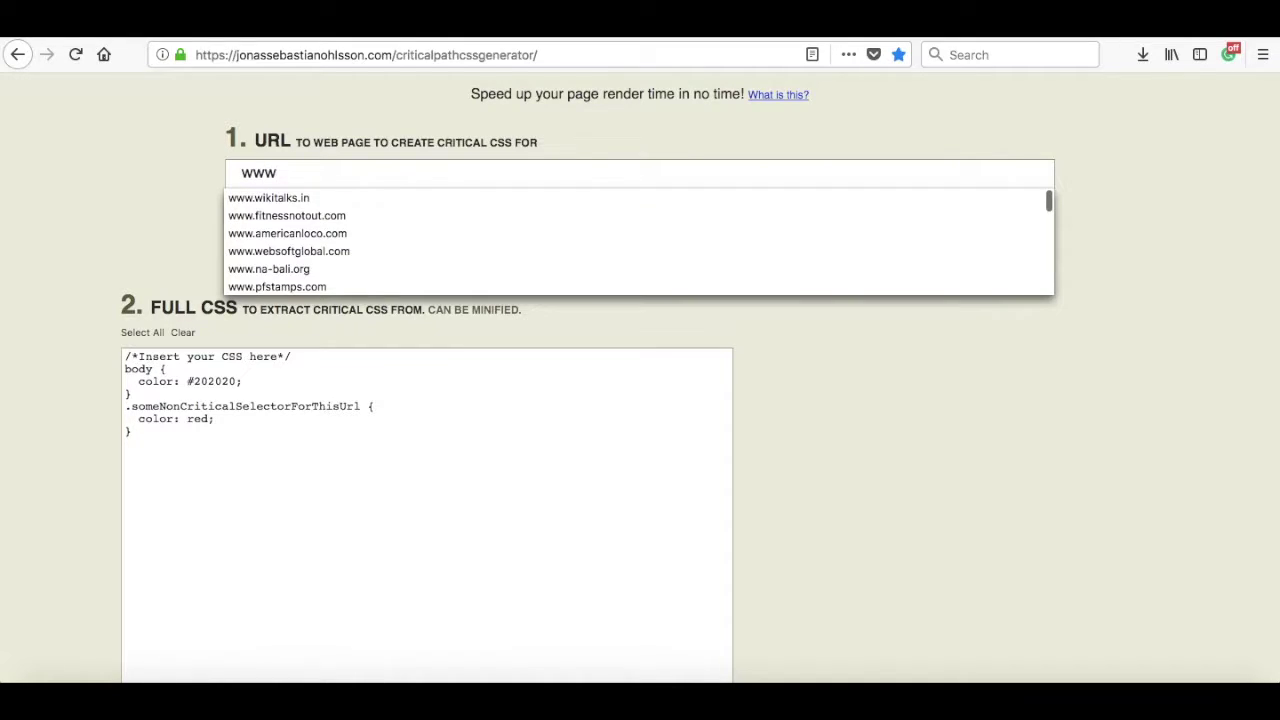
text(.websoft)
key(Down)
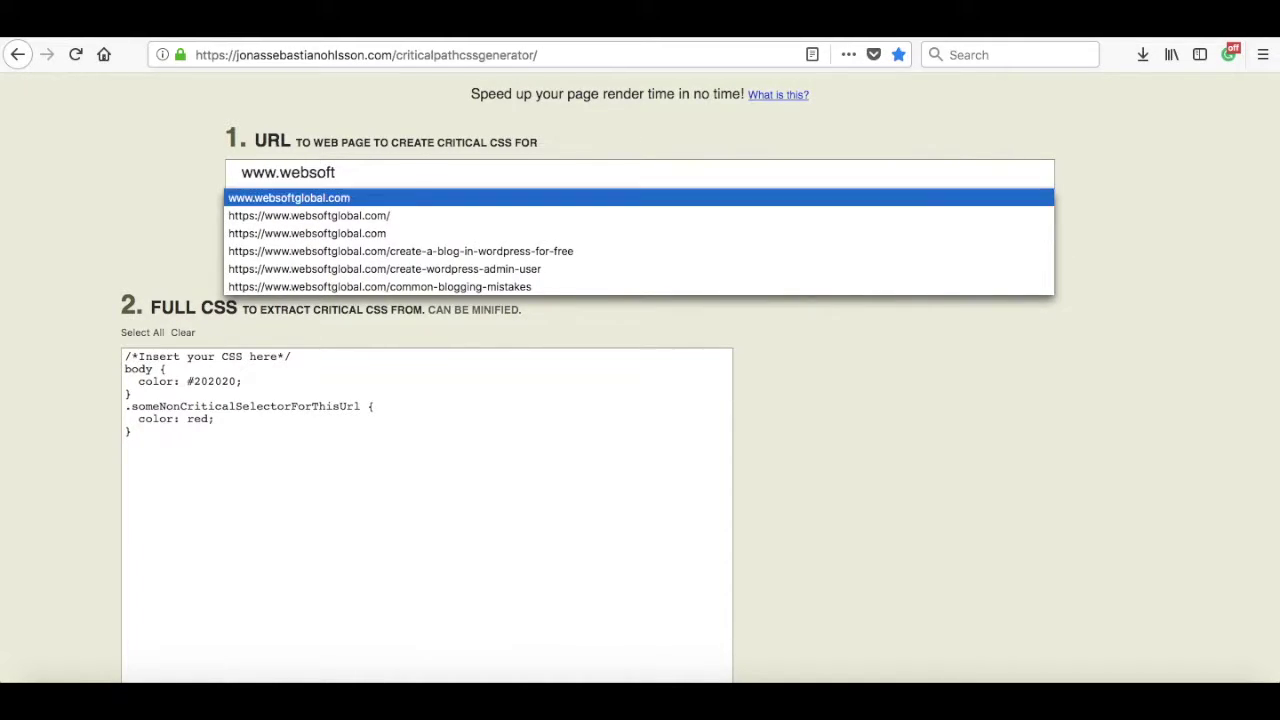
key(Return)
click(260, 388)
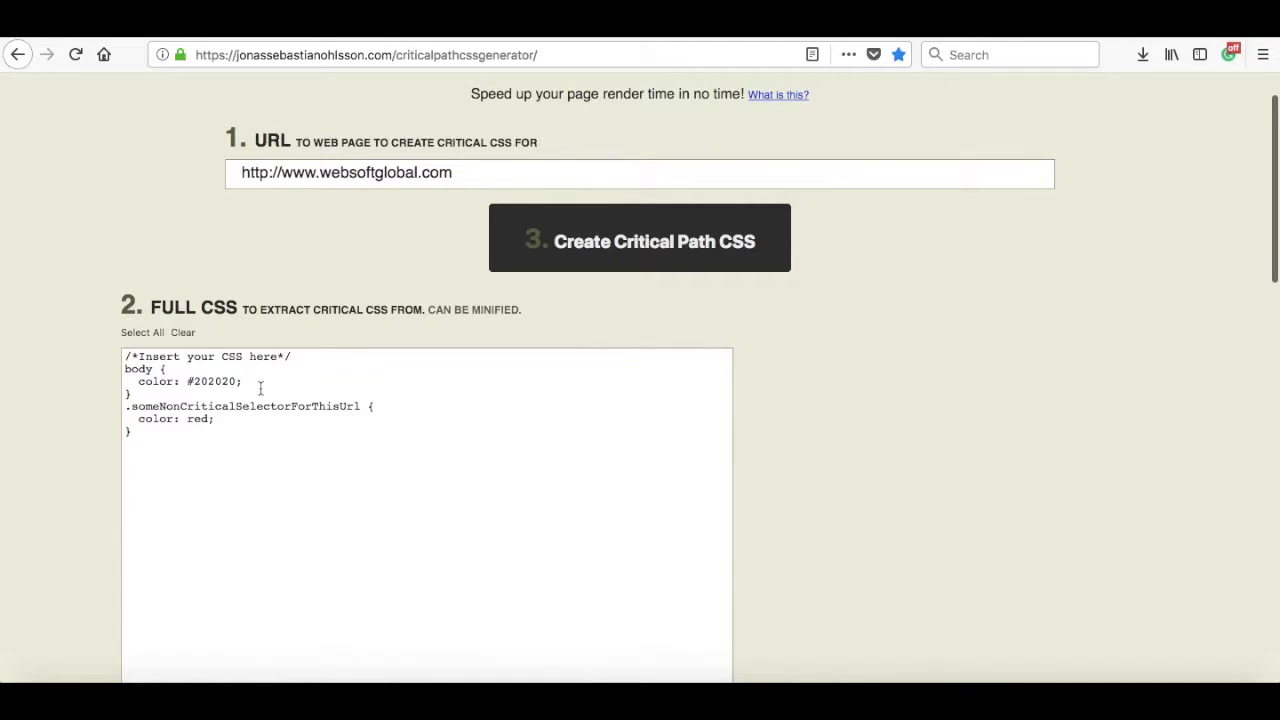
click(182, 332)
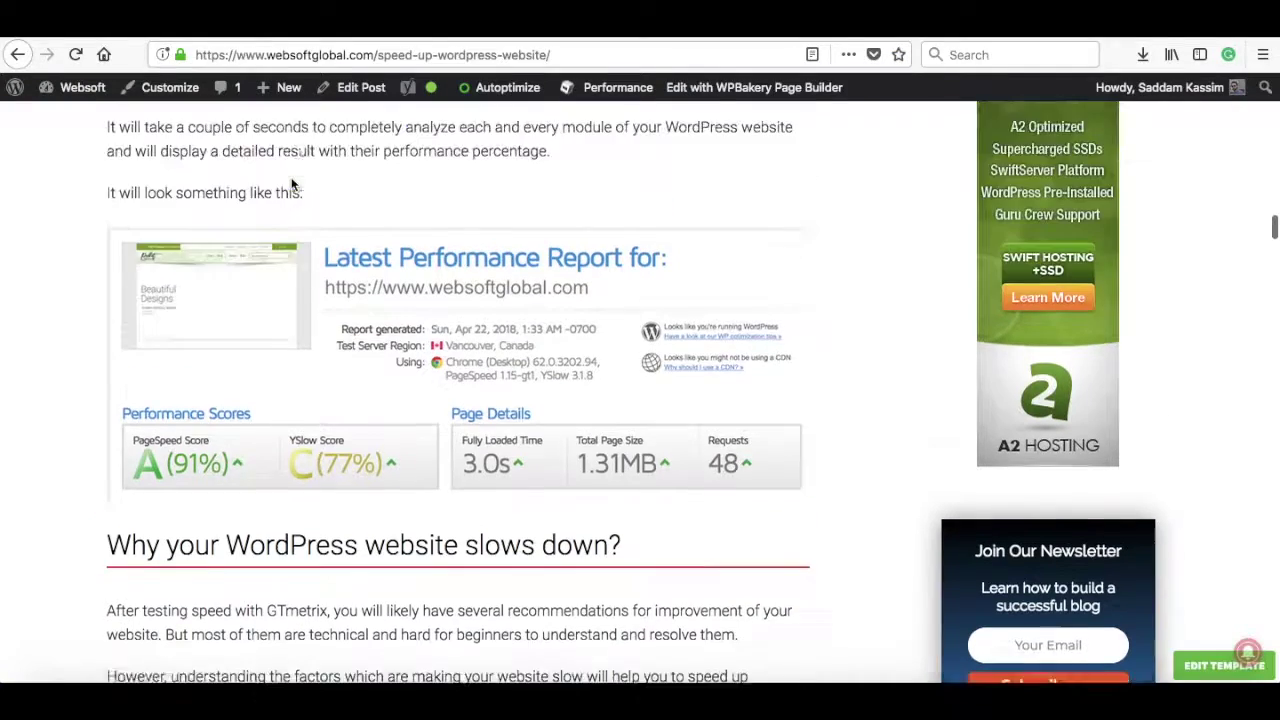
Step: Open the Websoft home page and view its page source
scroll(292, 184, up, 3)
scroll(292, 184, up, 5)
scroll(292, 184, up, 5)
scroll(292, 184, up, 10)
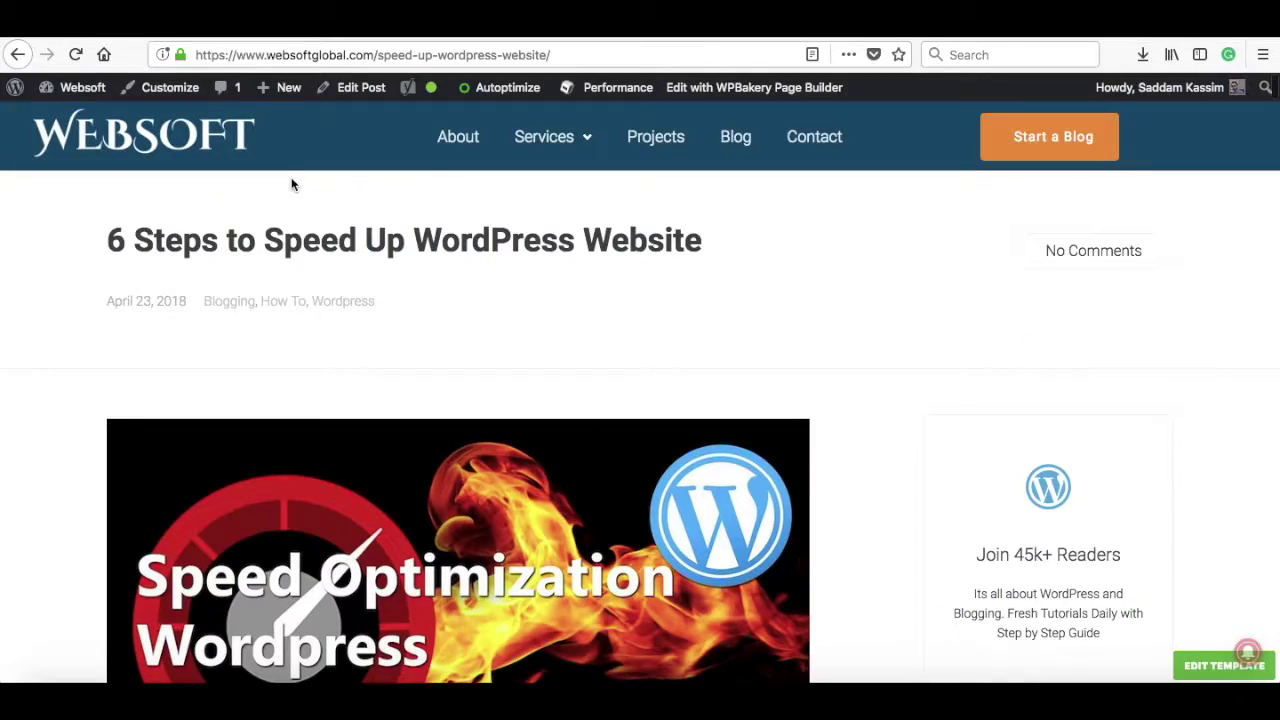
click(75, 54)
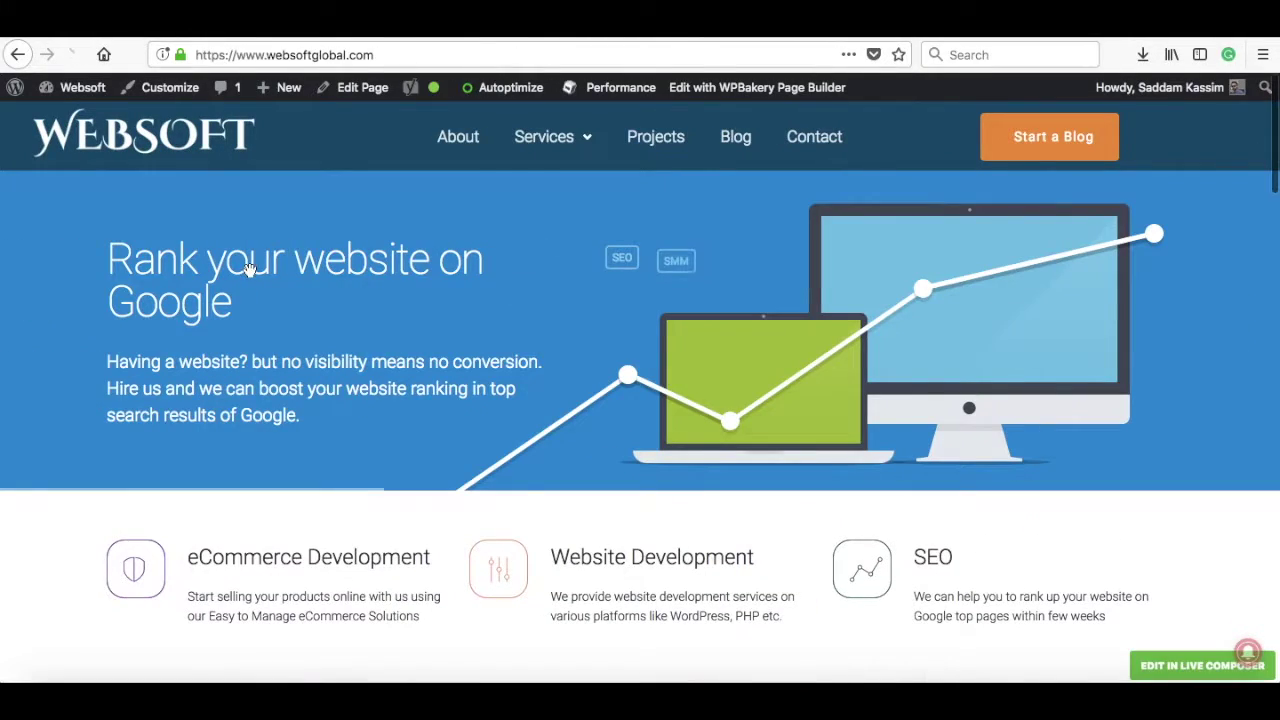
right_click(53, 244)
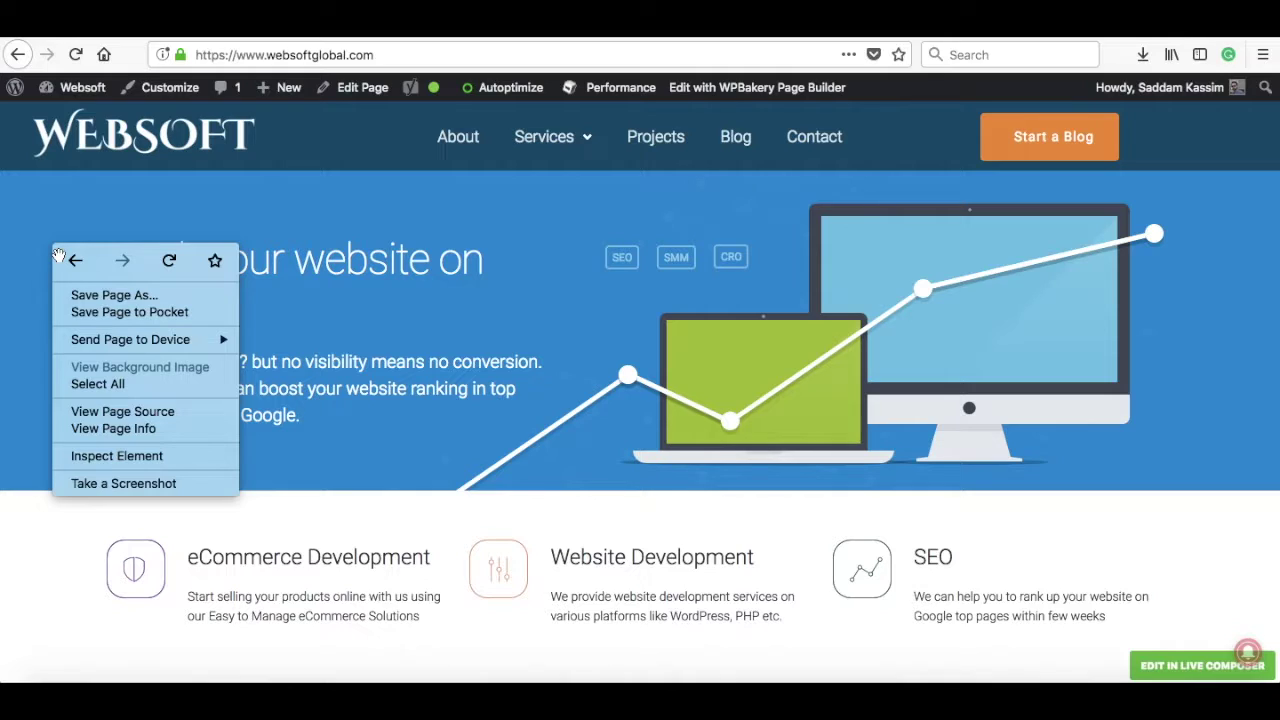
click(133, 413)
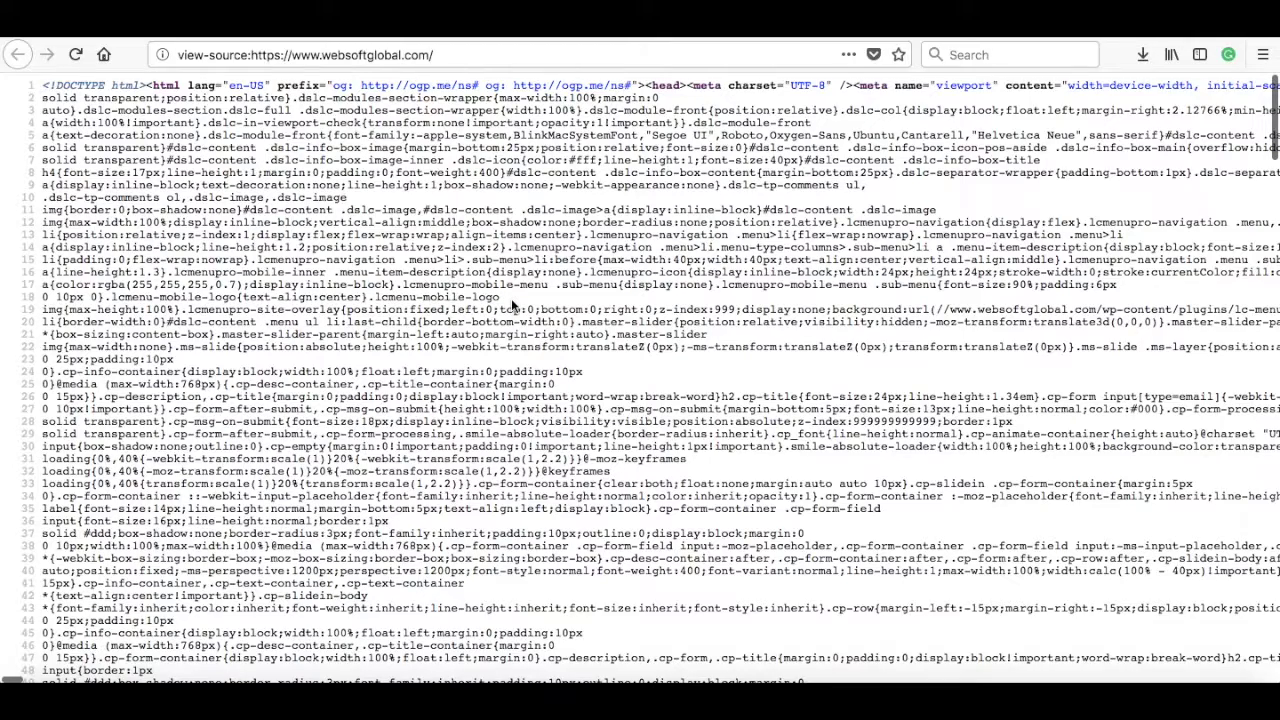
Step: Find 'autoptimize' in the source and open the linked autoptimize CSS file
key(ctrl+f)
text(au)
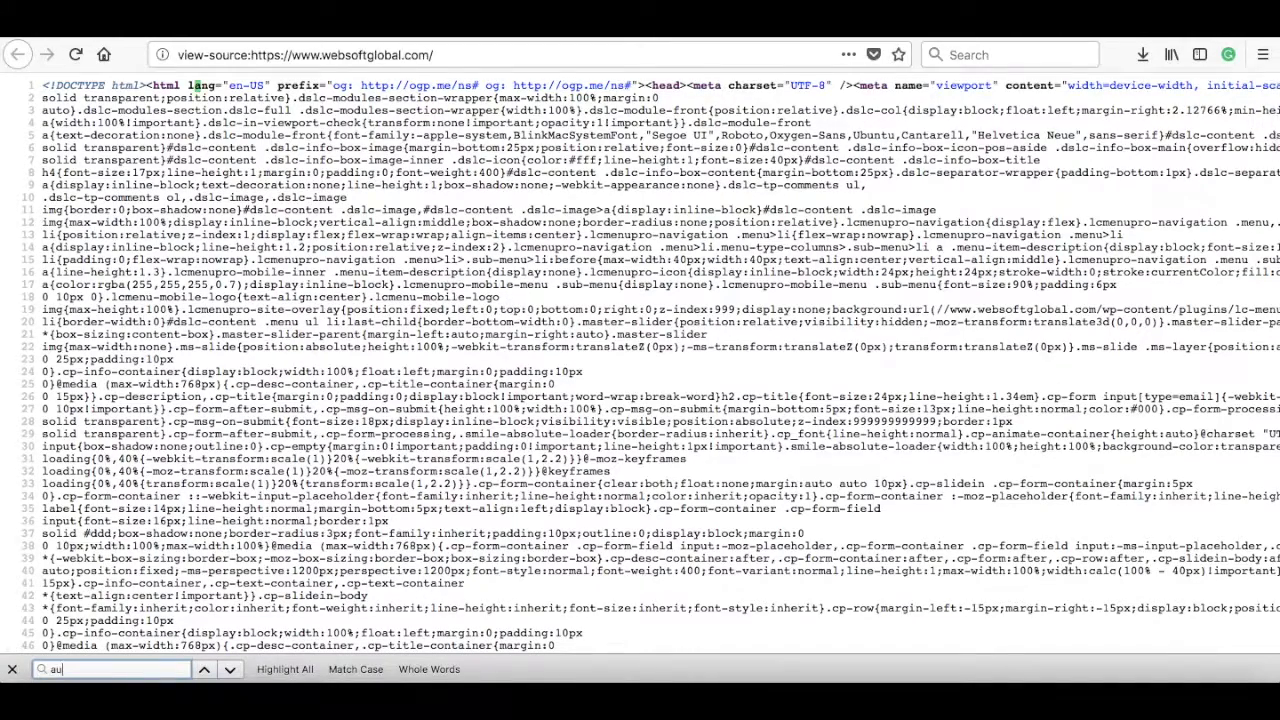
text(toptimize)
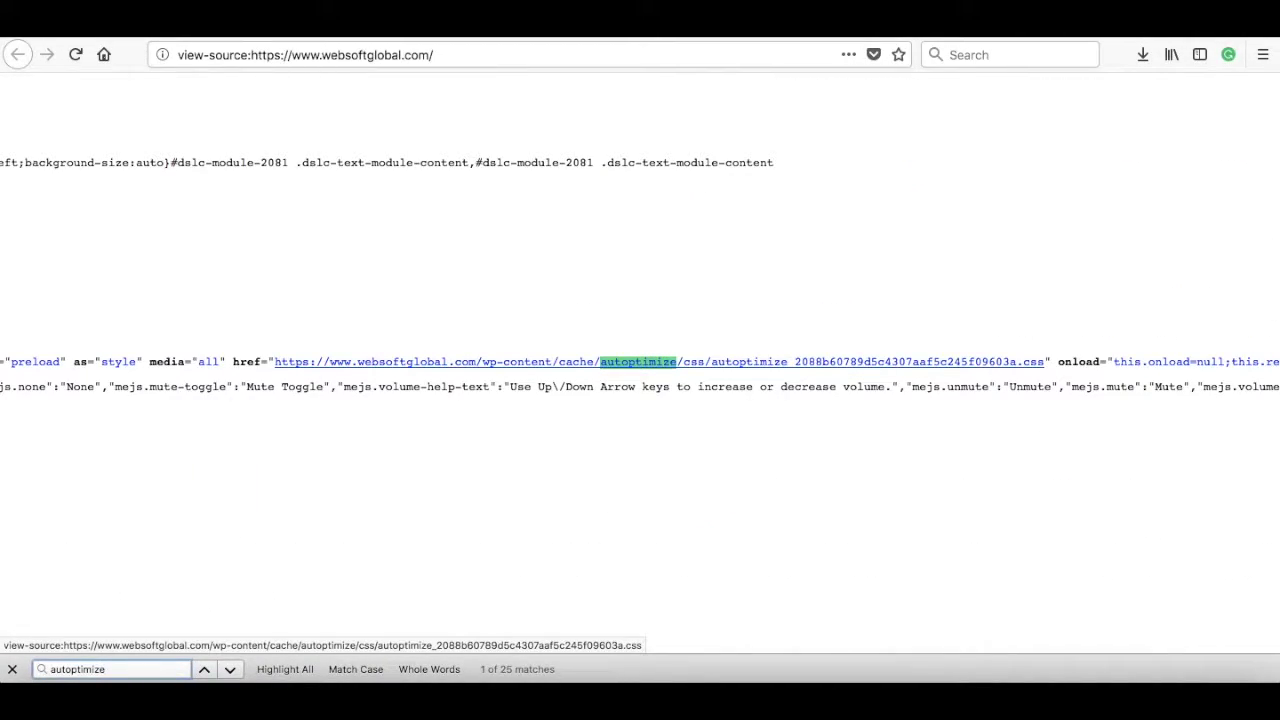
scroll(412, 470, left, 2)
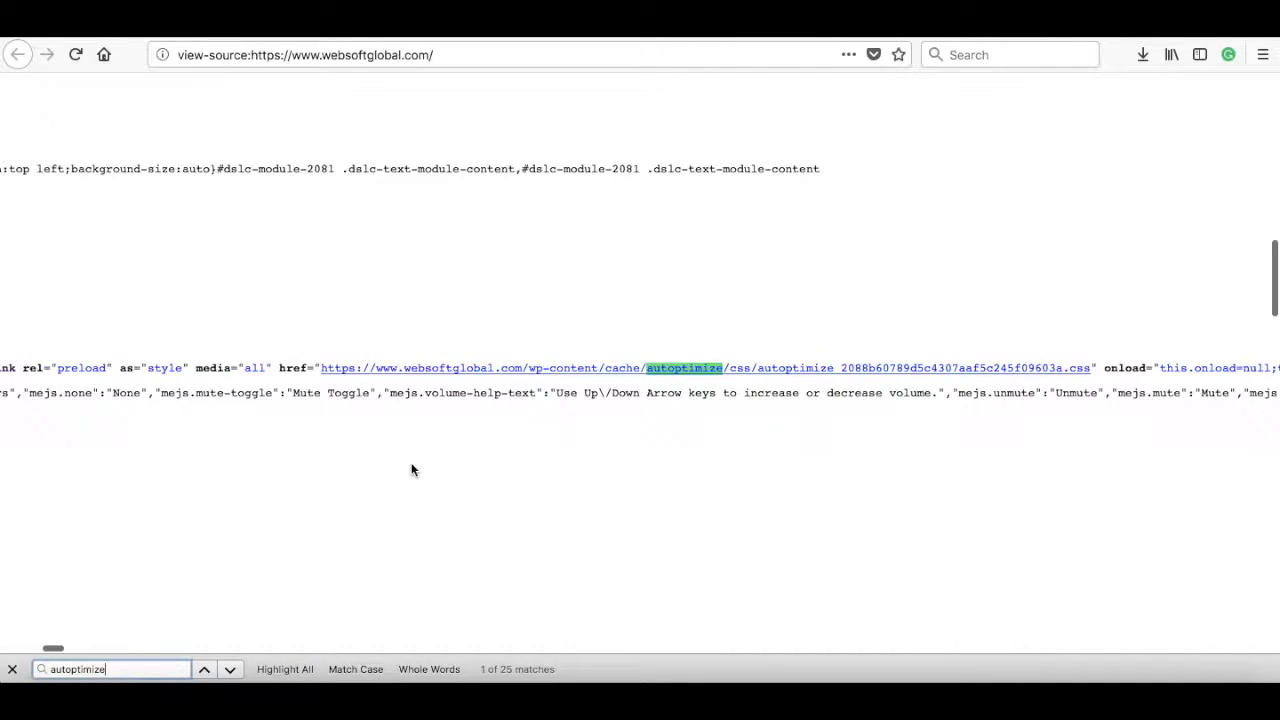
scroll(412, 470, left, 3)
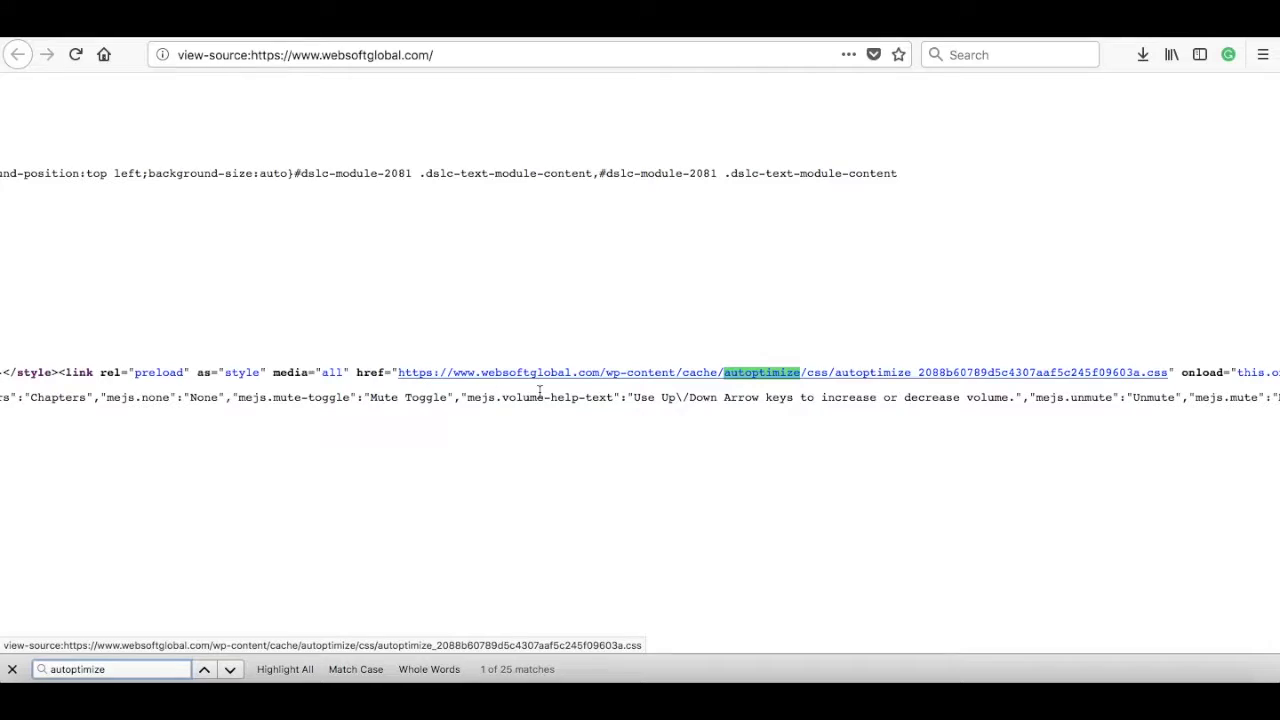
click(580, 376)
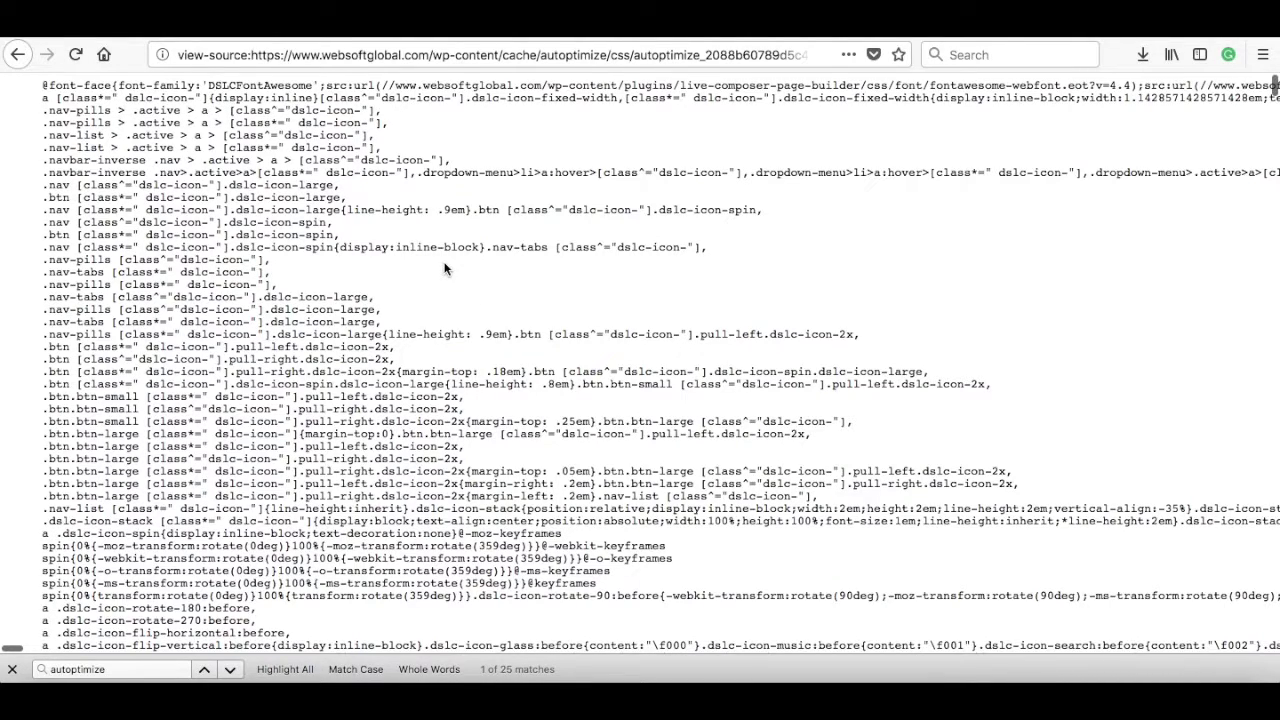
Step: Scroll through the rules of the cached autoptimize stylesheet
scroll(445, 268, down, 2)
scroll(445, 268, down, 5)
scroll(445, 268, down, 5)
scroll(445, 268, down, 5)
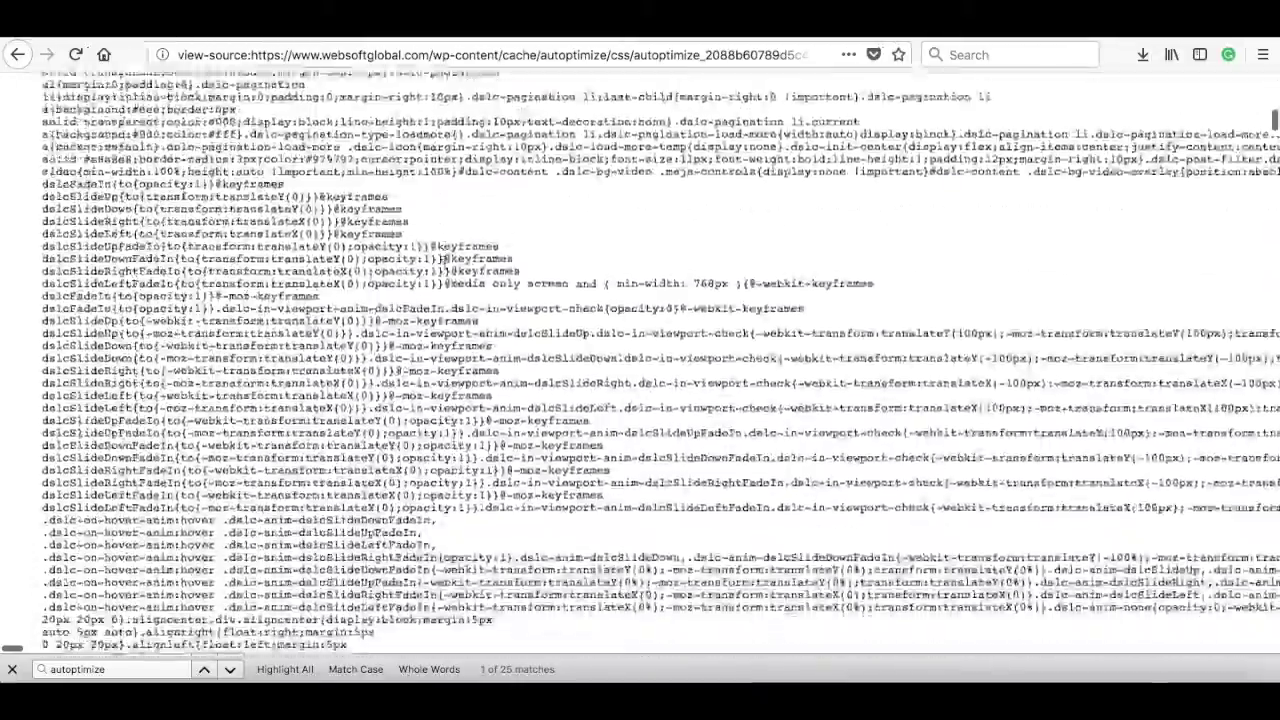
scroll(445, 260, down, 5)
scroll(445, 260, down, 5)
scroll(445, 260, down, 5)
scroll(445, 263, down, 5)
scroll(445, 263, down, 5)
scroll(445, 263, down, 5)
scroll(445, 263, down, 5)
scroll(445, 263, down, 5)
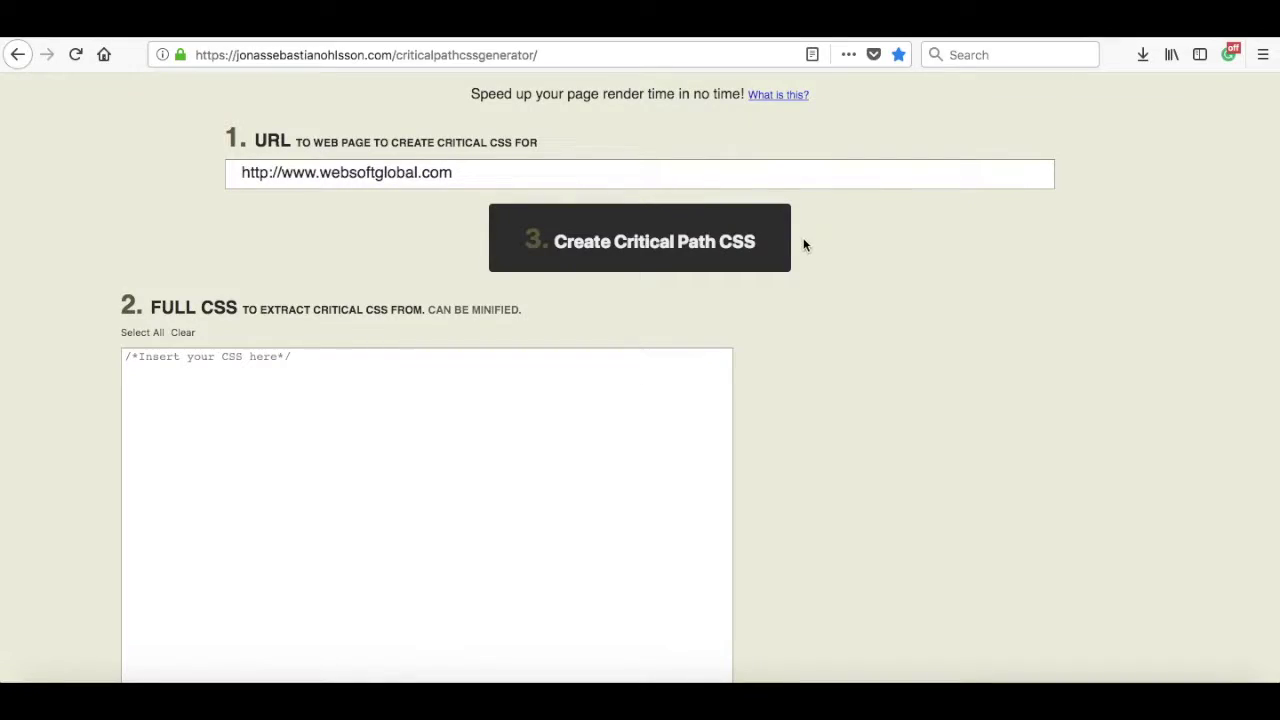
Step: Paste the copied 95221-character stylesheet into Full CSS and generate the critical path CSS
scroll(811, 358, down, 1)
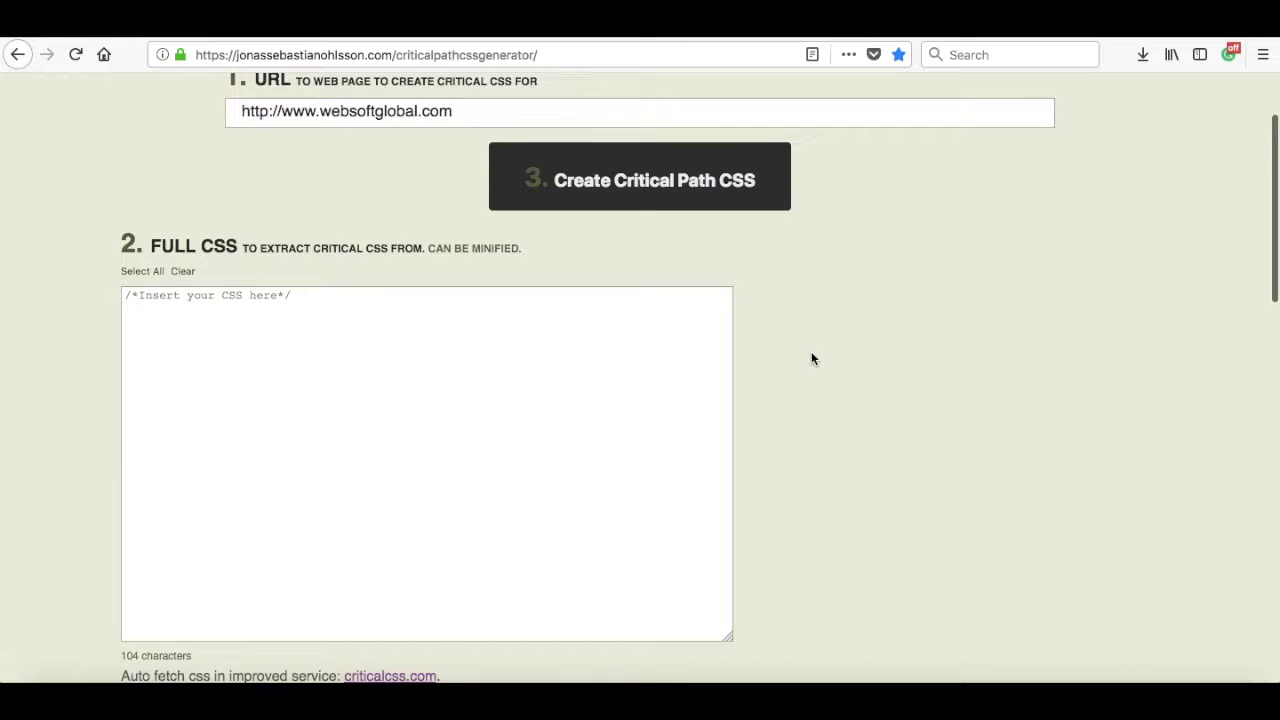
scroll(811, 358, down, 1)
click(350, 338)
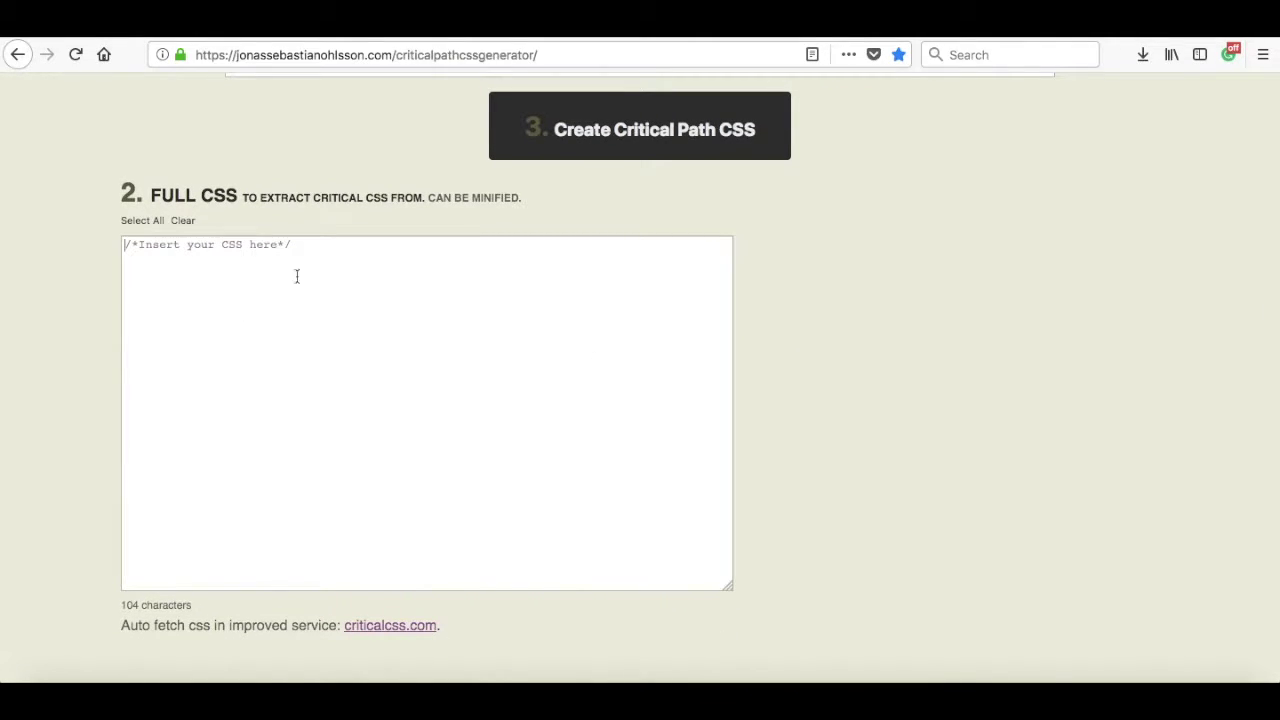
right_click(229, 280)
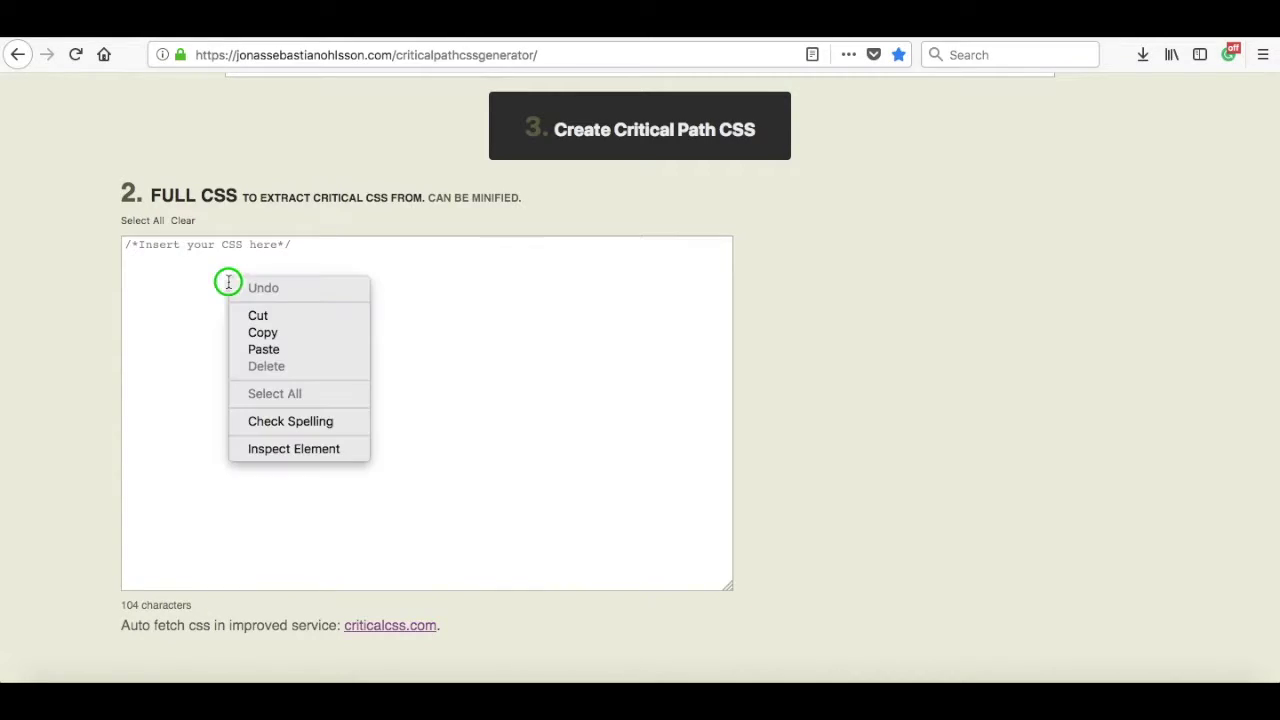
click(264, 349)
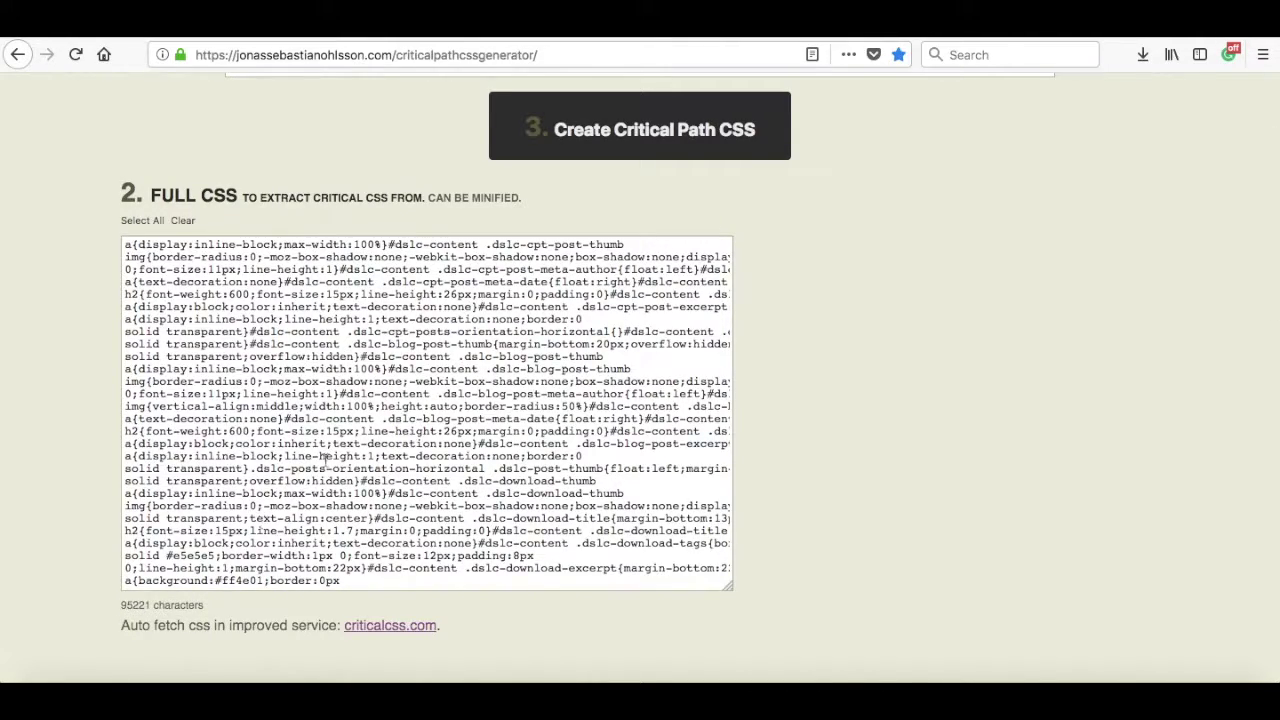
scroll(806, 276, up, 1)
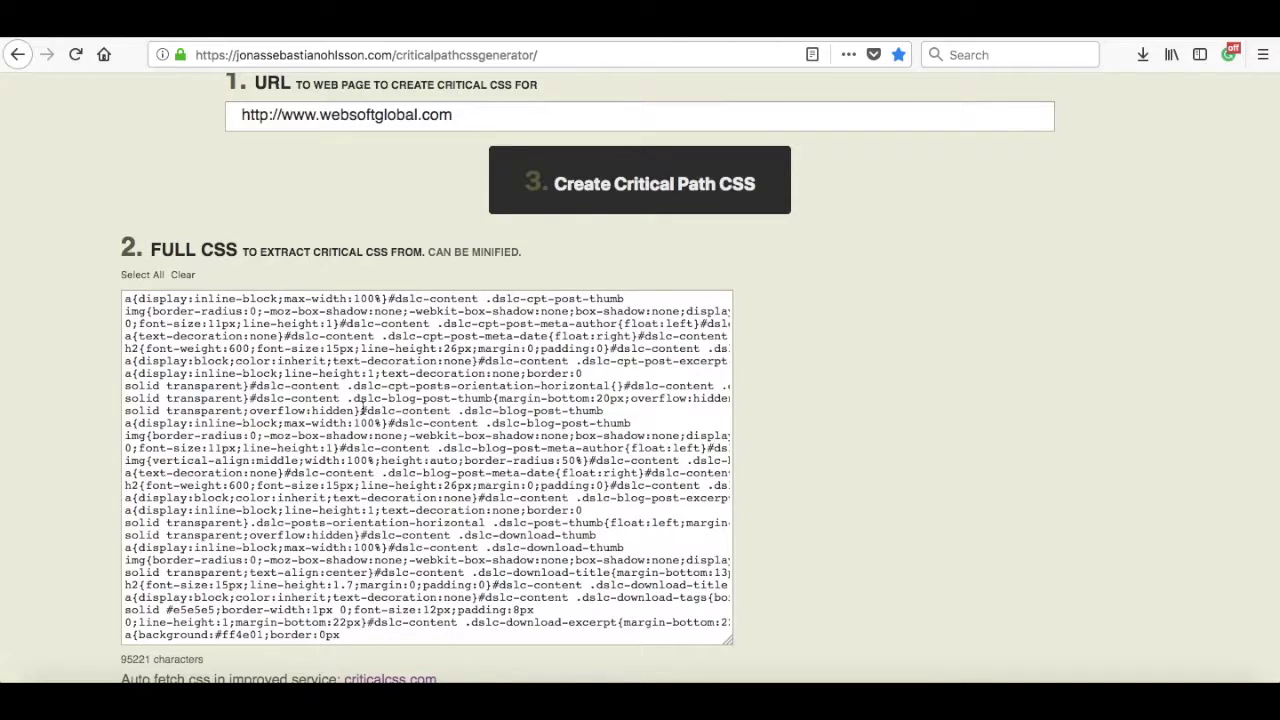
click(650, 187)
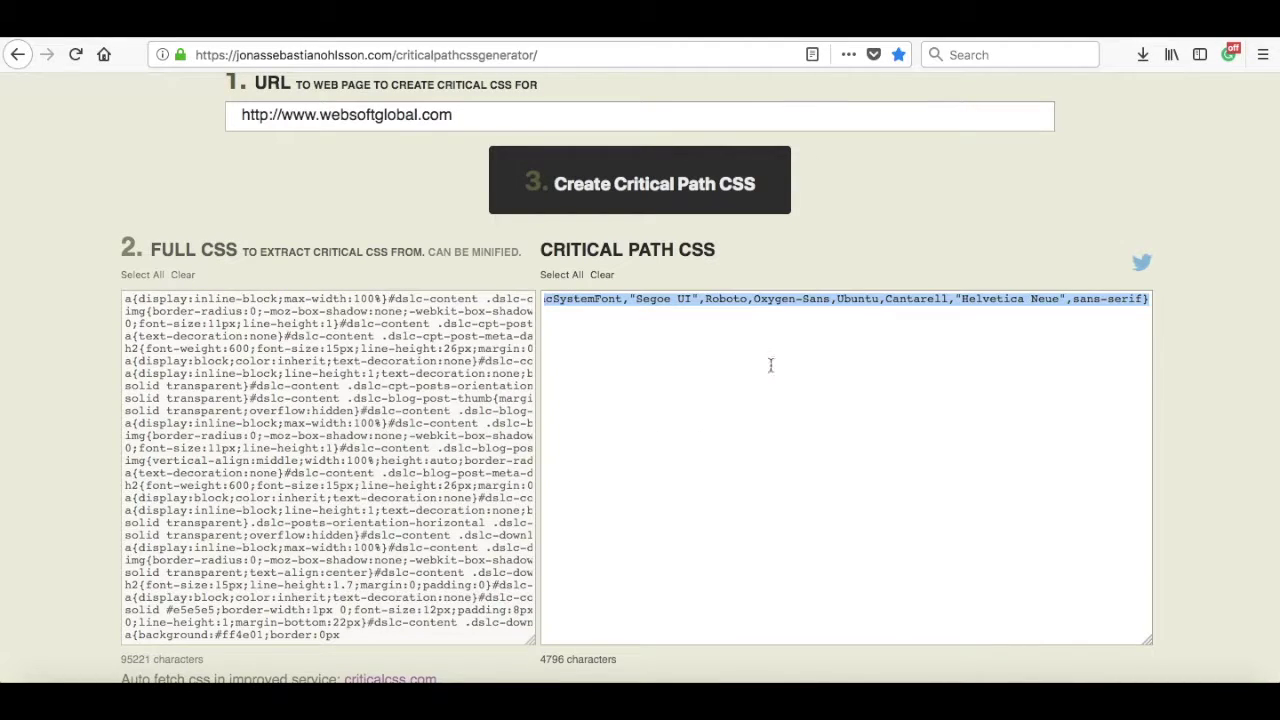
Step: Copy all 4796 characters of generated critical CSS and switch to the WordPress tab
click(750, 359)
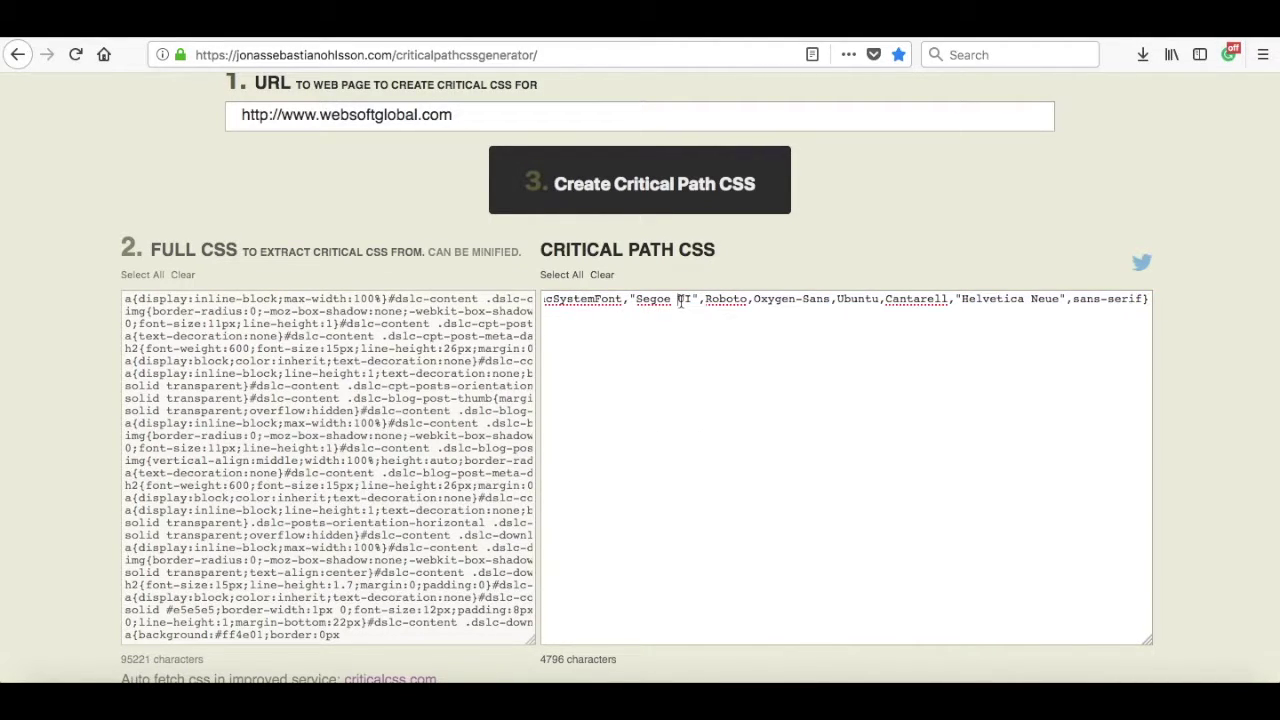
key(ctrl+a)
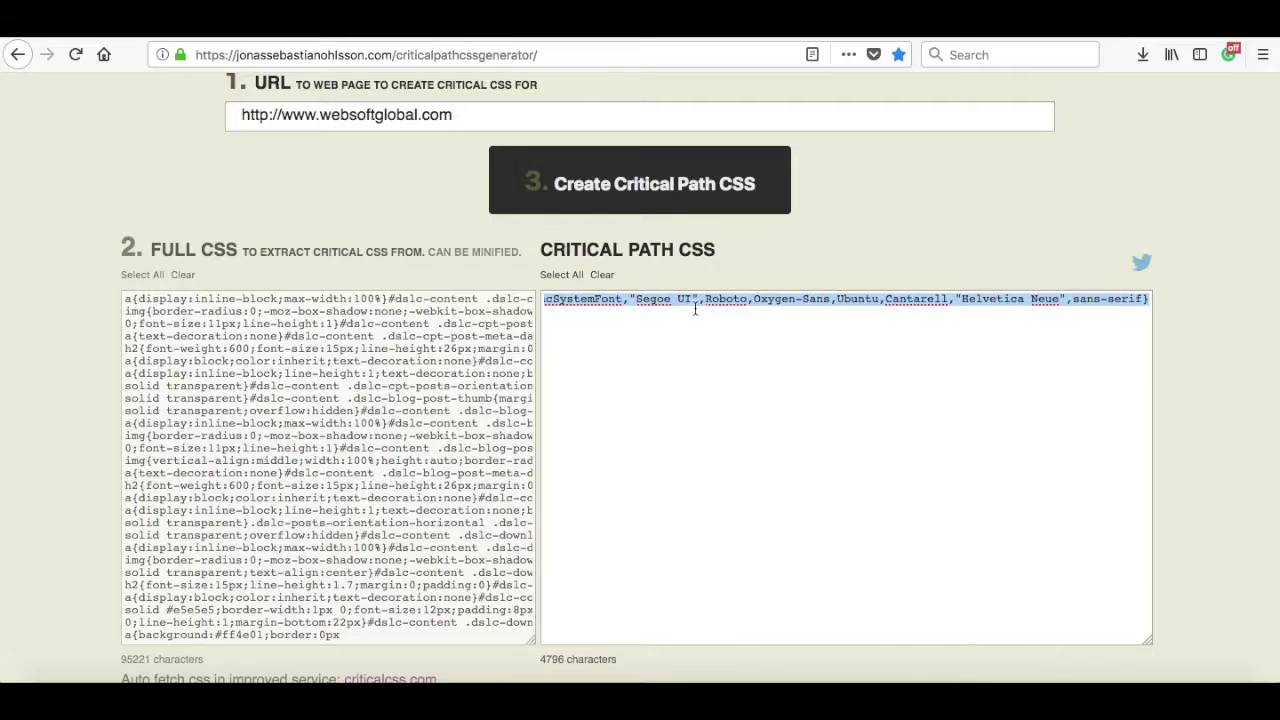
right_click(677, 299)
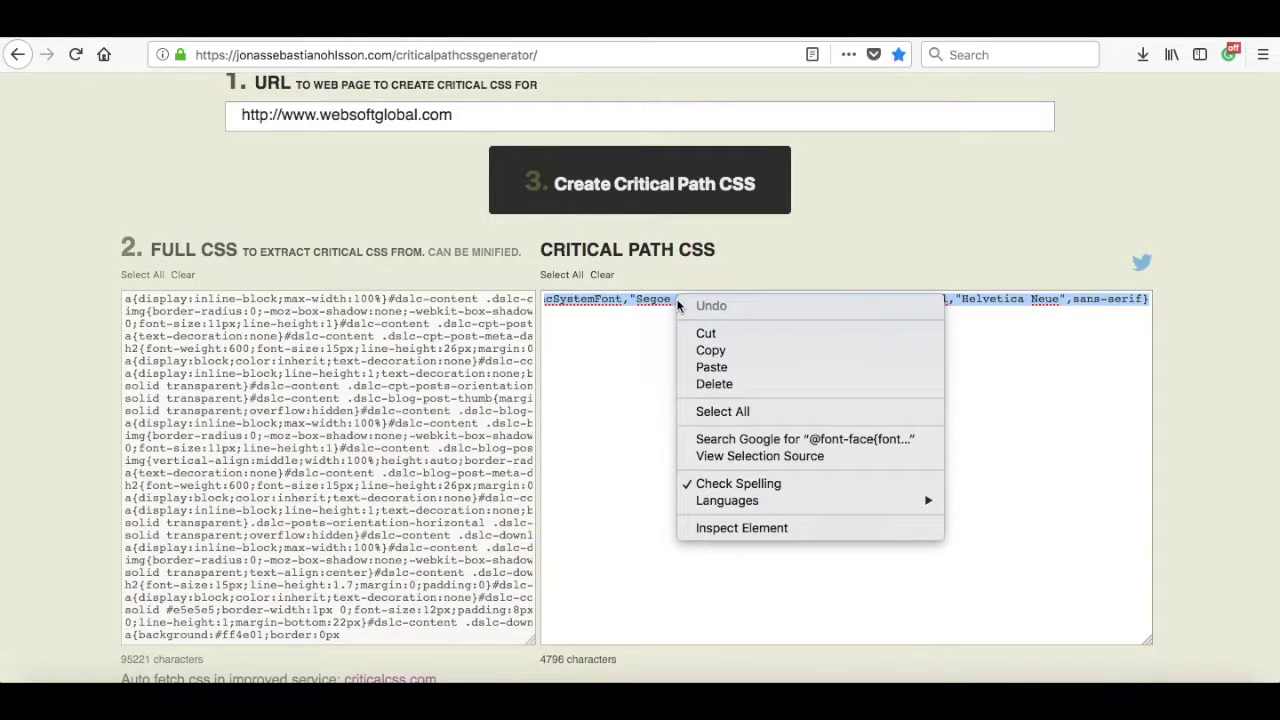
click(710, 351)
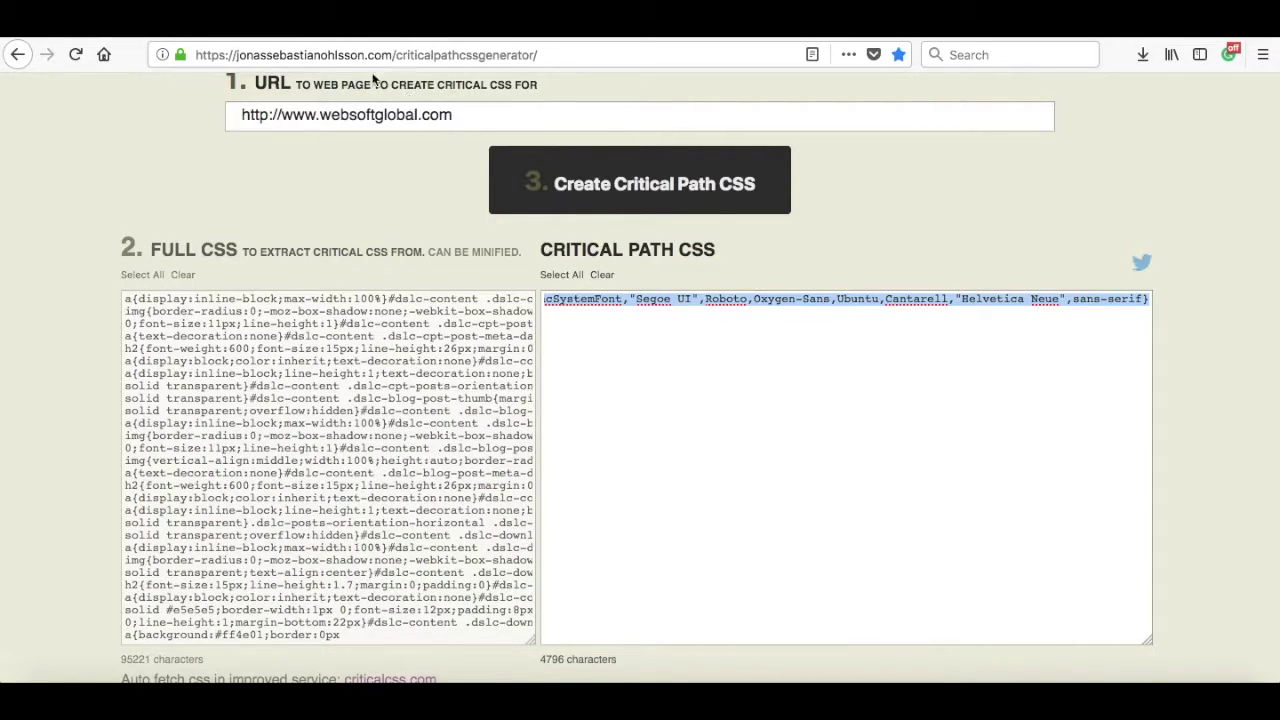
key(ctrl+Tab)
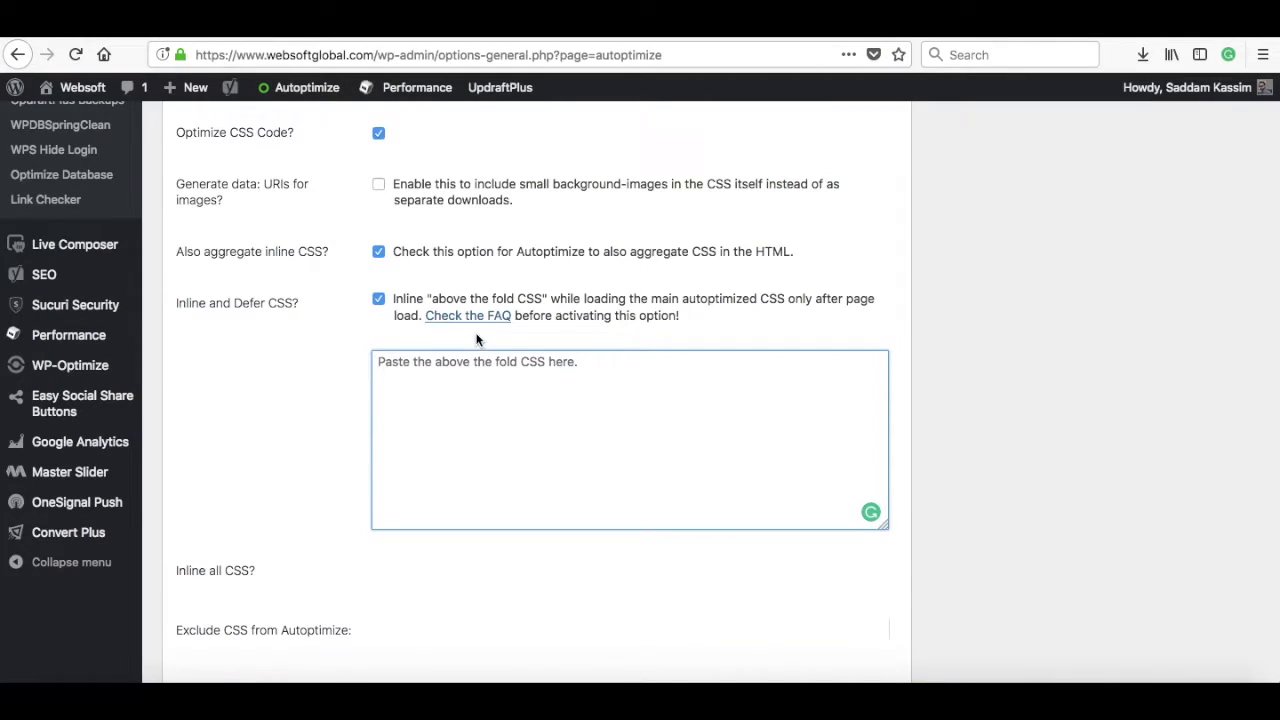
Step: Paste the generated critical CSS into Autoptimize's 'Paste the above the fold CSS here' box
right_click(463, 366)
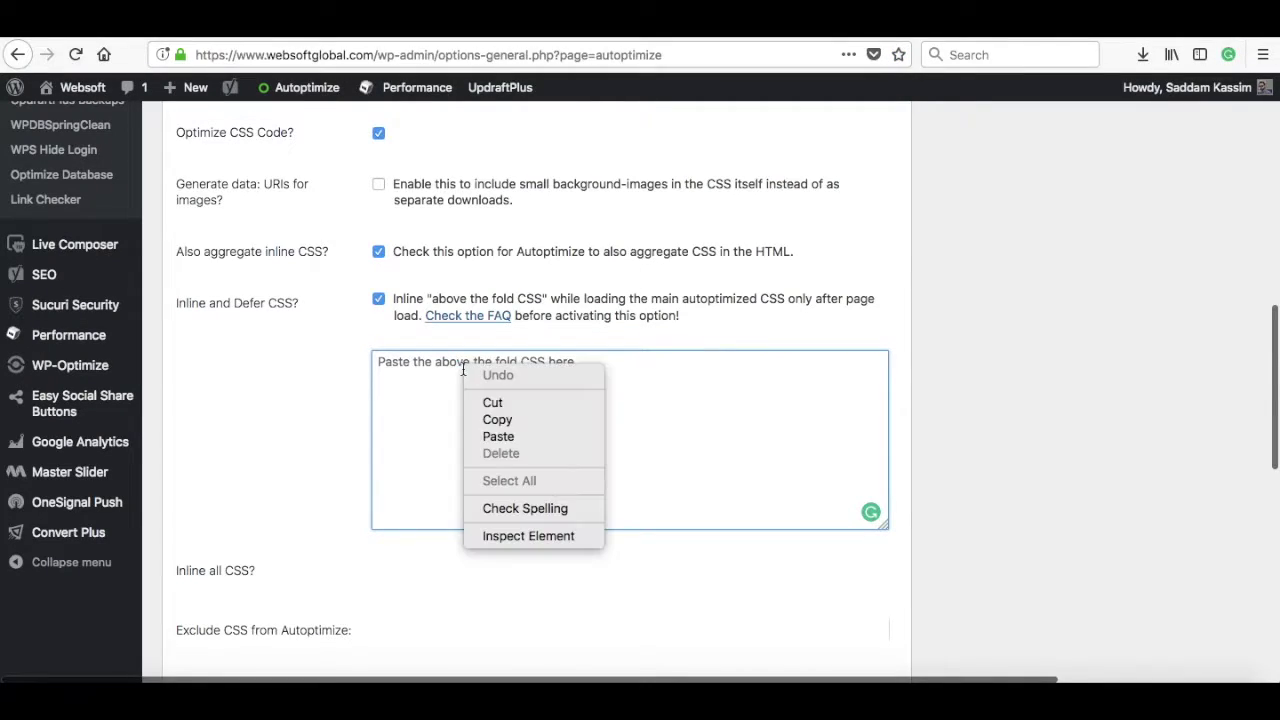
click(492, 438)
scroll(655, 472, up, 10)
scroll(655, 472, up, 10)
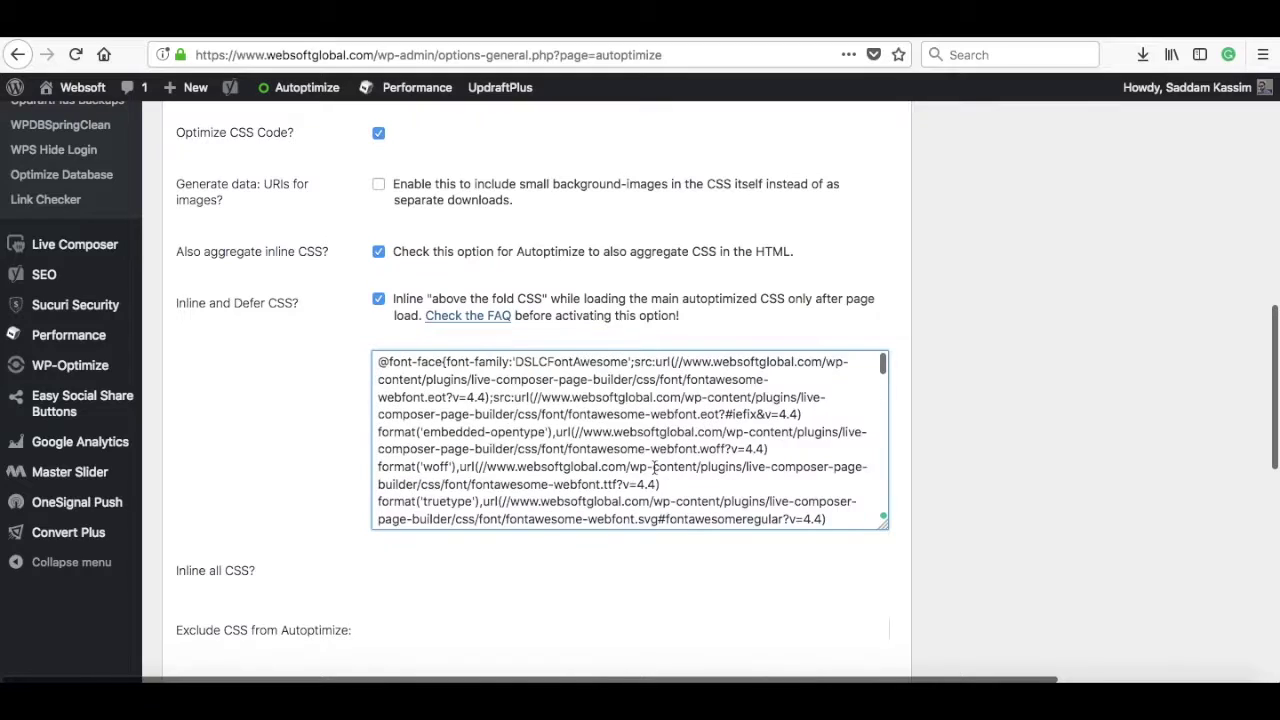
scroll(654, 470, down, 20)
scroll(655, 470, down, 3)
scroll(655, 470, down, 2)
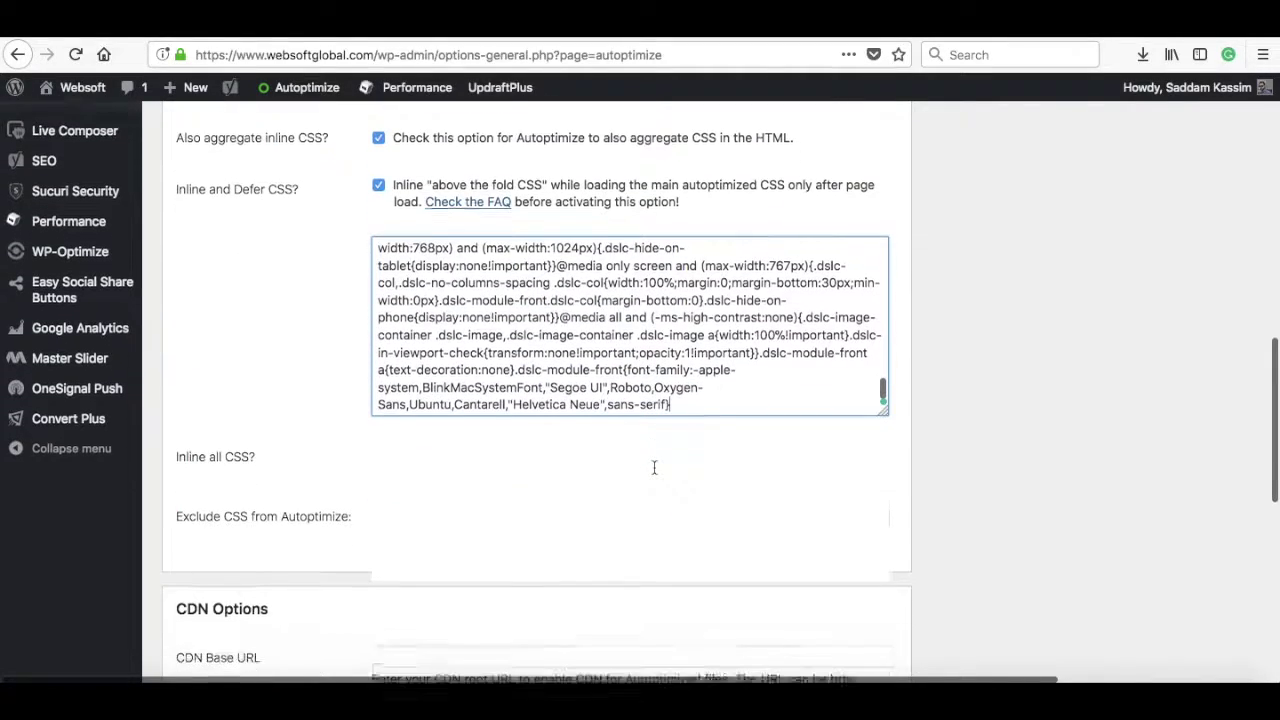
click(458, 30)
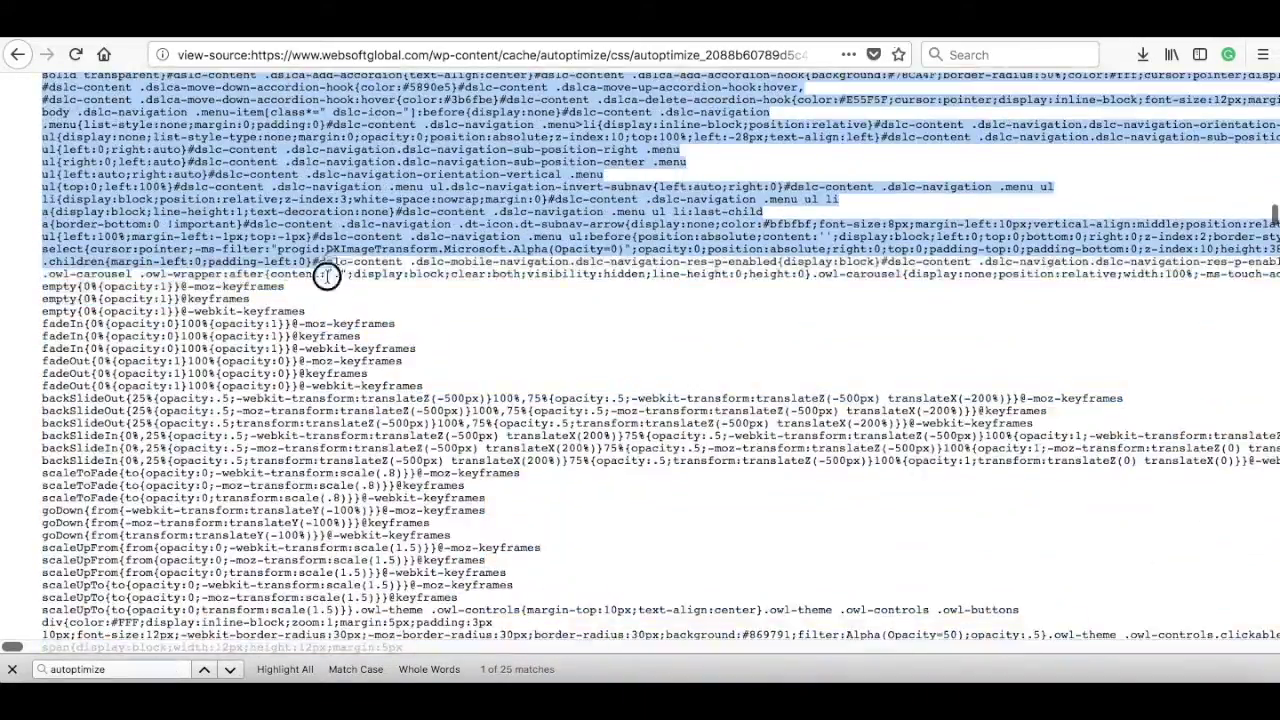
Step: Copy the autoptimized stylesheet source and clear both the Critical Path CSS and Full CSS boxes
right_click(294, 248)
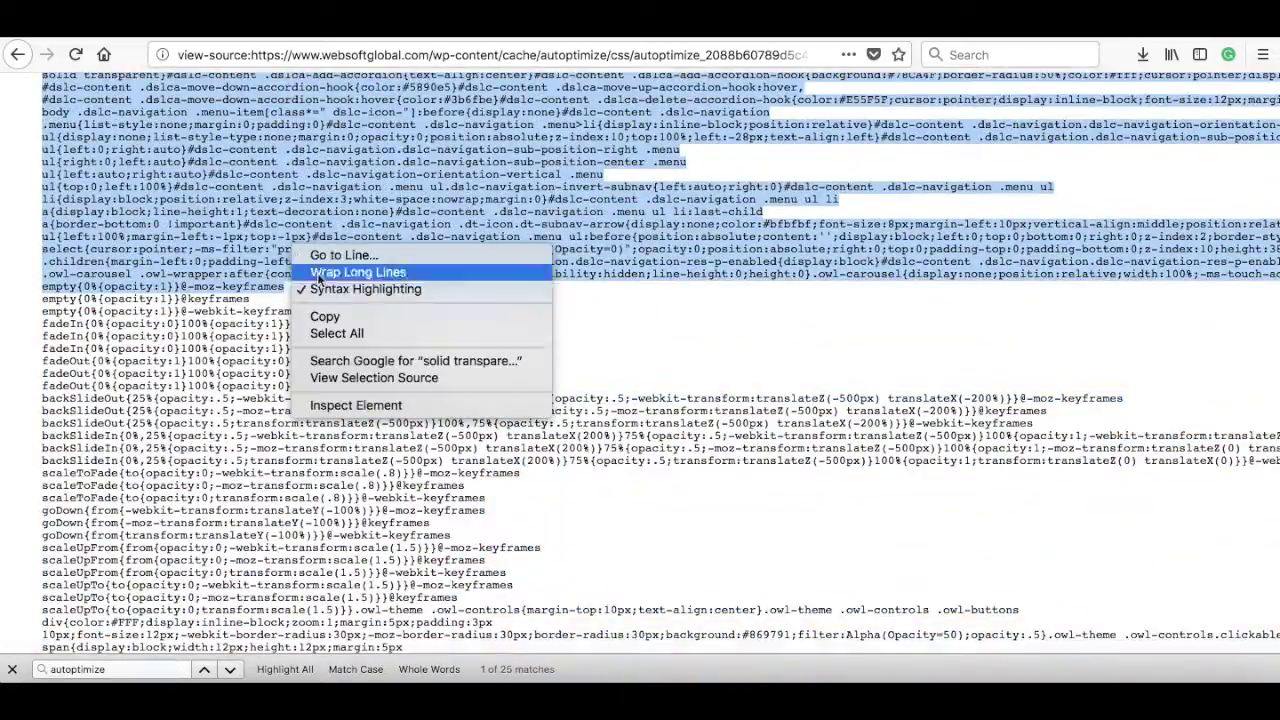
click(325, 317)
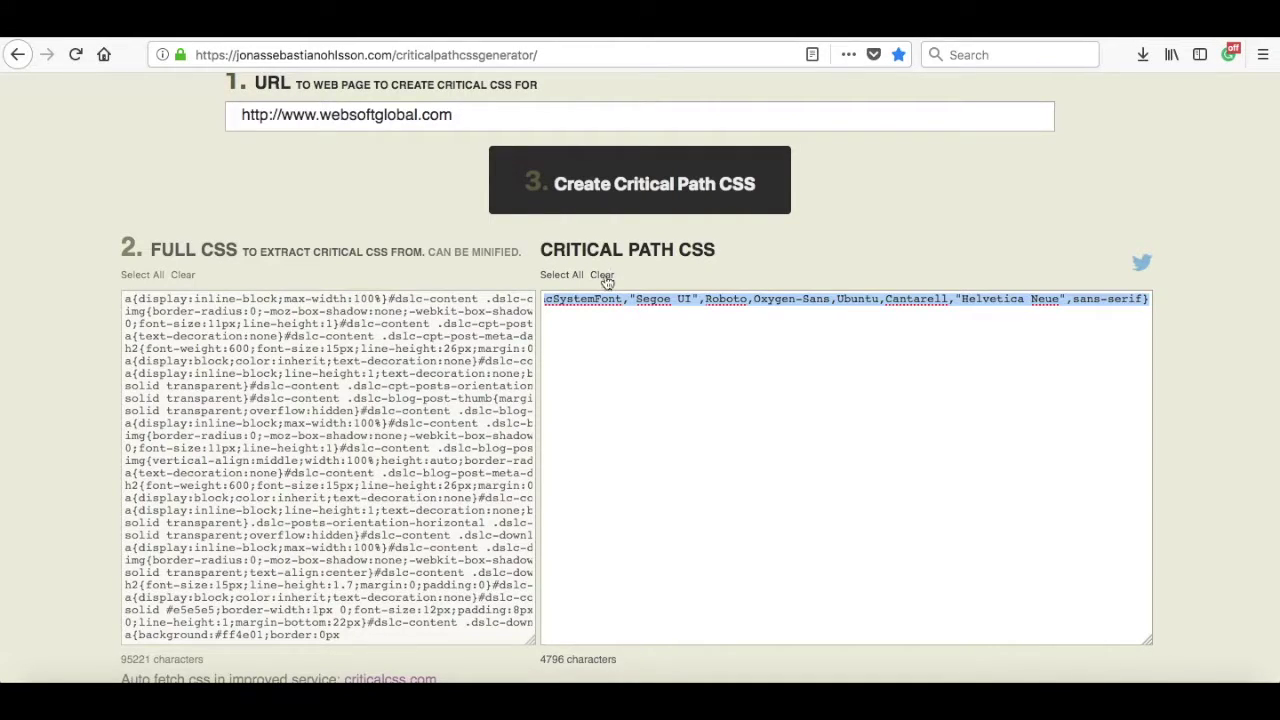
click(602, 275)
click(182, 275)
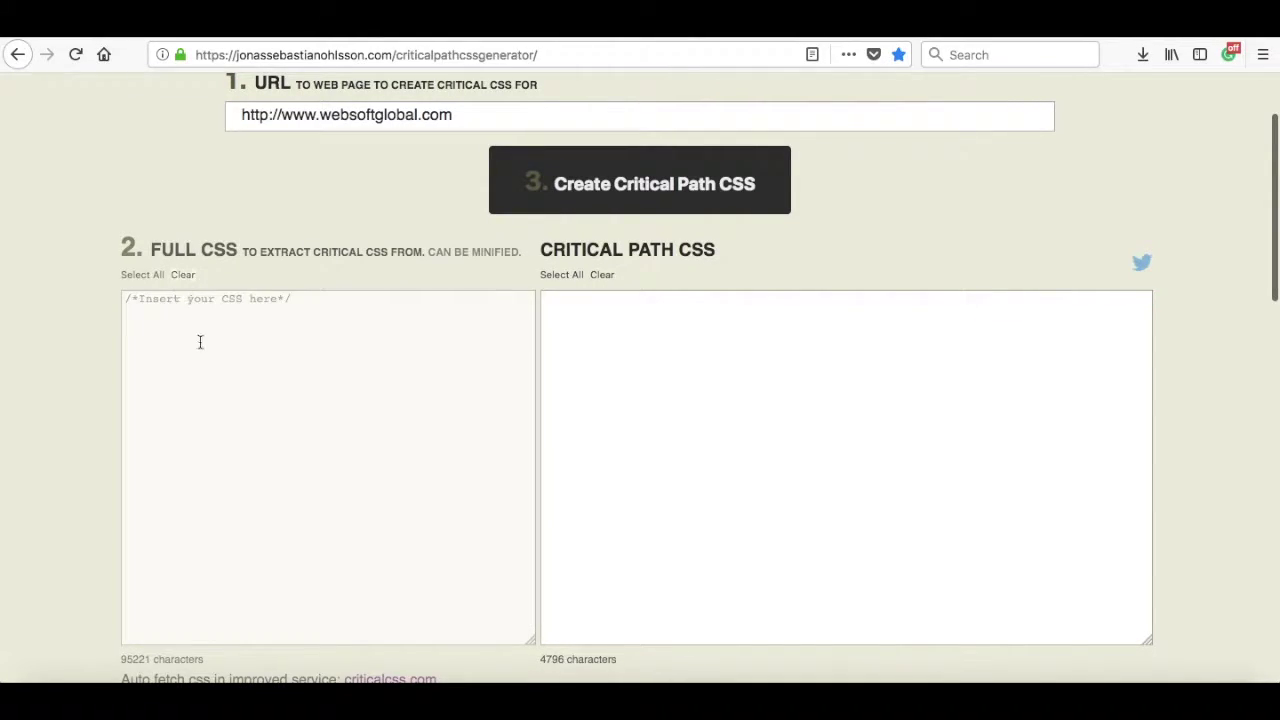
Step: Paste the copied CSS into Full CSS and generate new critical path CSS
right_click(200, 339)
click(236, 411)
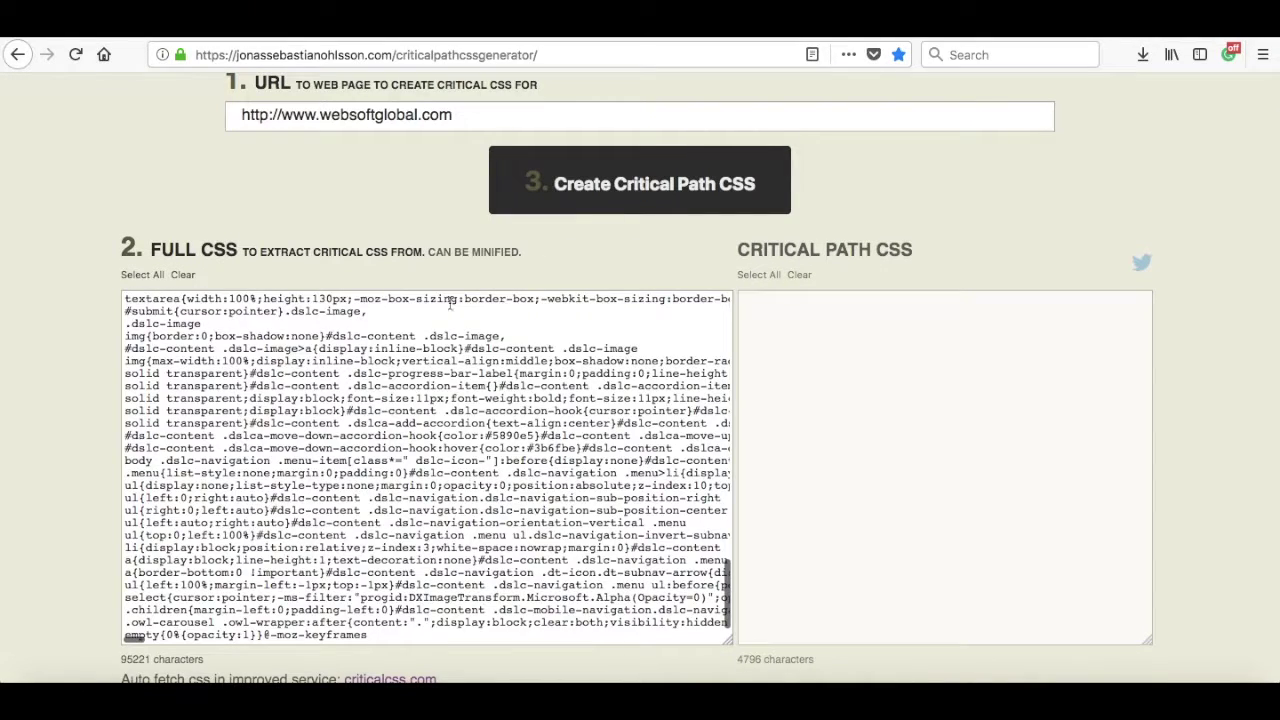
click(603, 191)
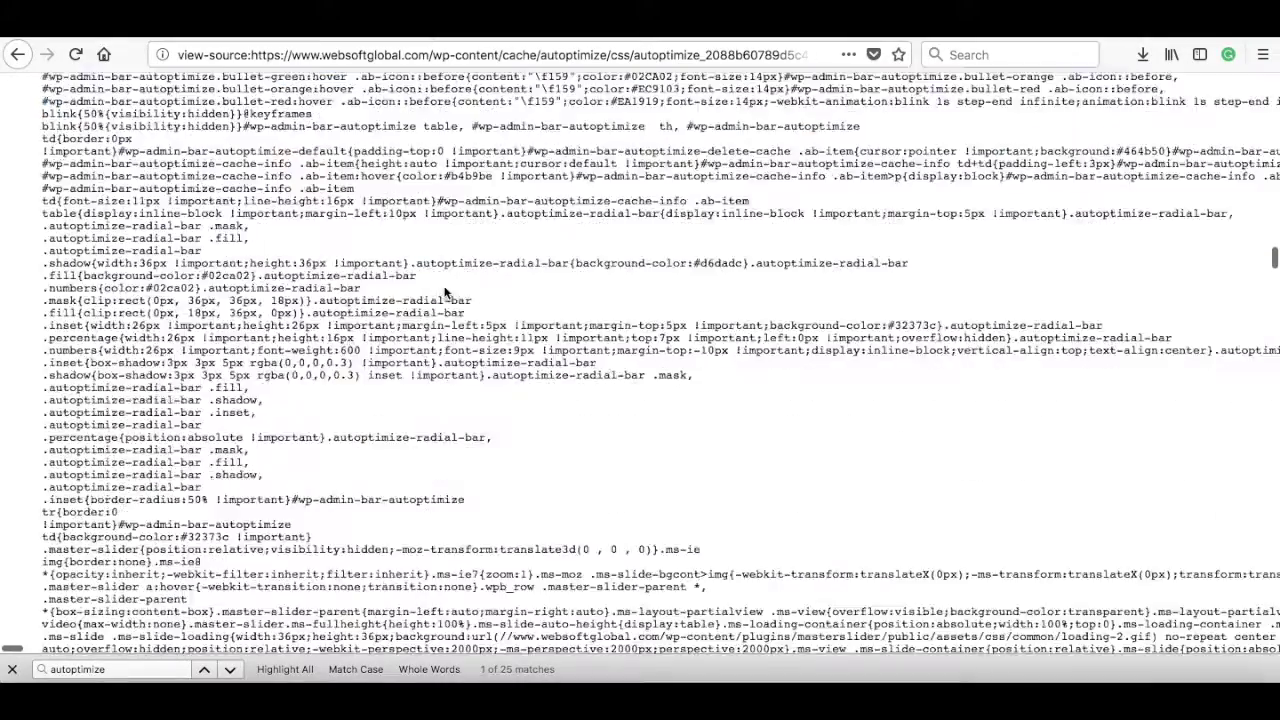
scroll(446, 291, down, 10)
scroll(448, 290, down, 10)
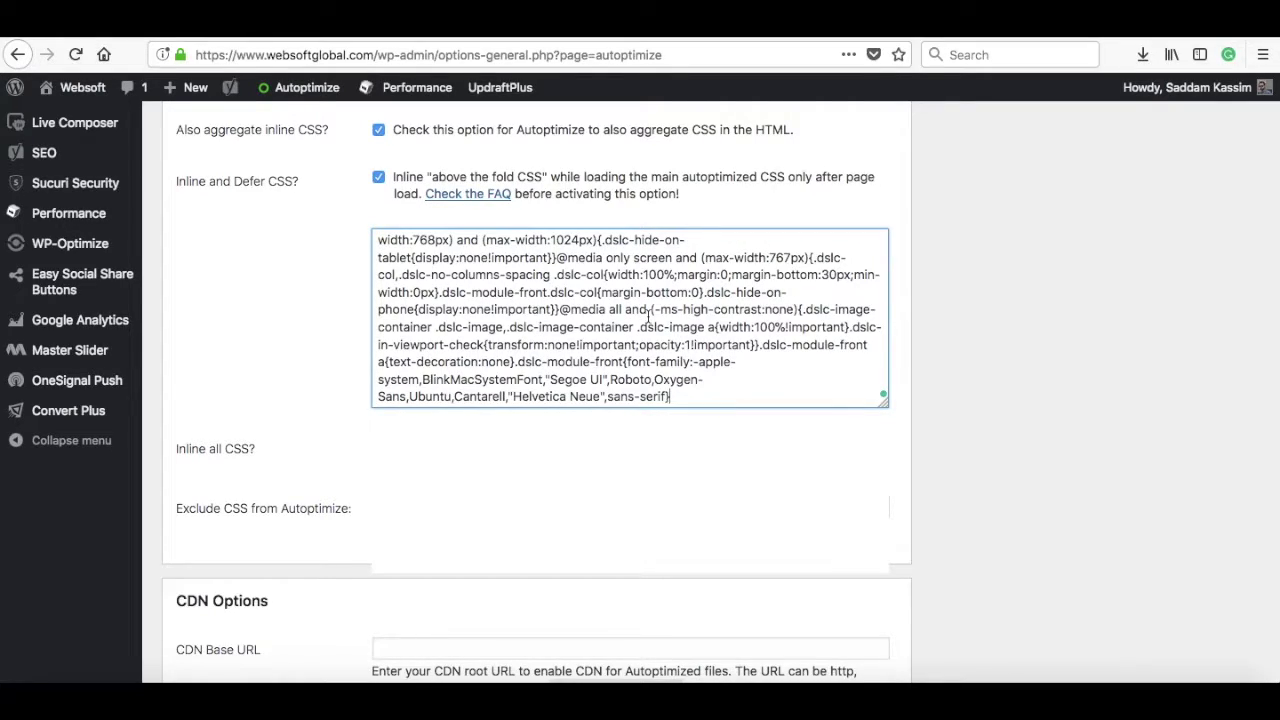
Step: Apply 'Save Changes and Empty Cache' at the bottom of the Autoptimize settings
scroll(588, 468, down, 10)
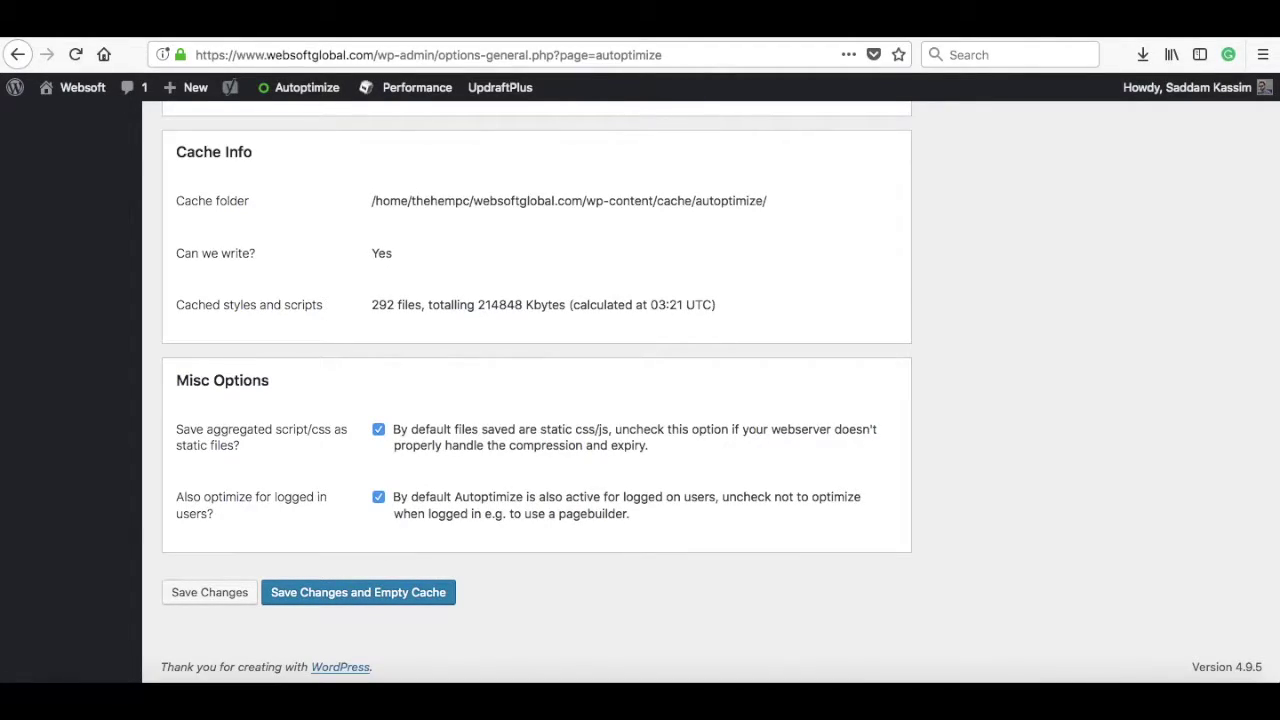
click(358, 592)
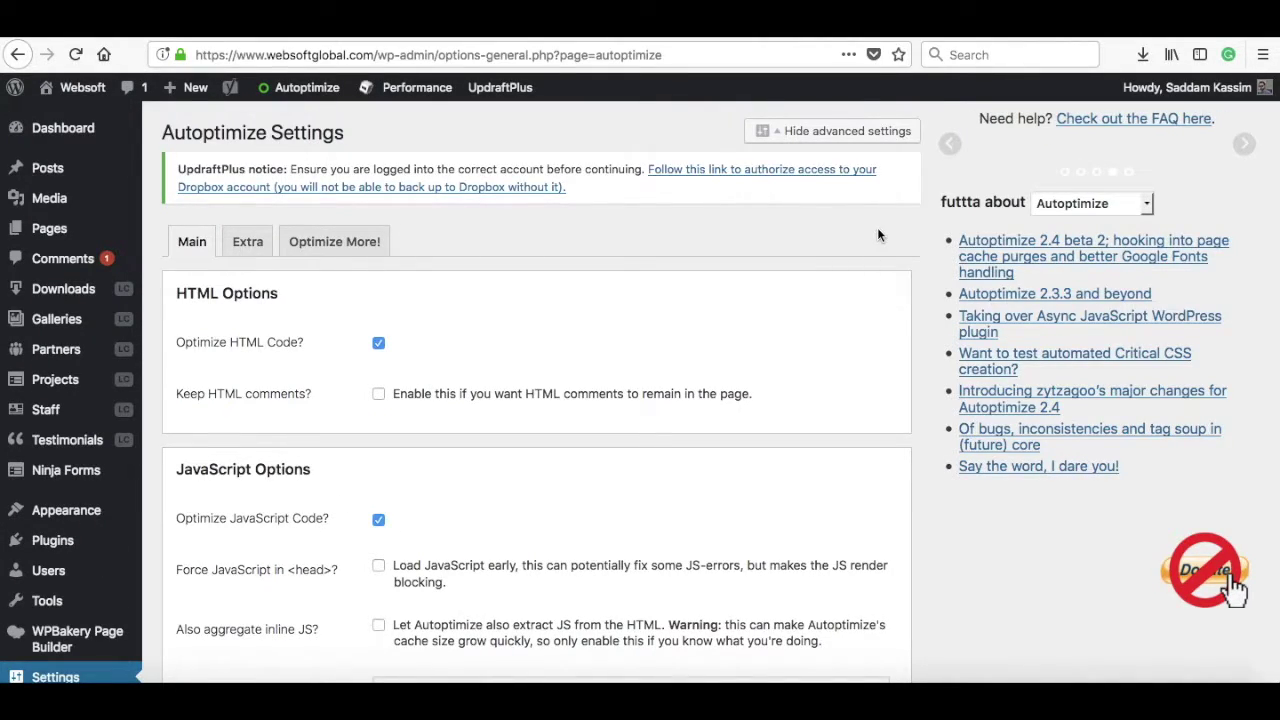
click(853, 37)
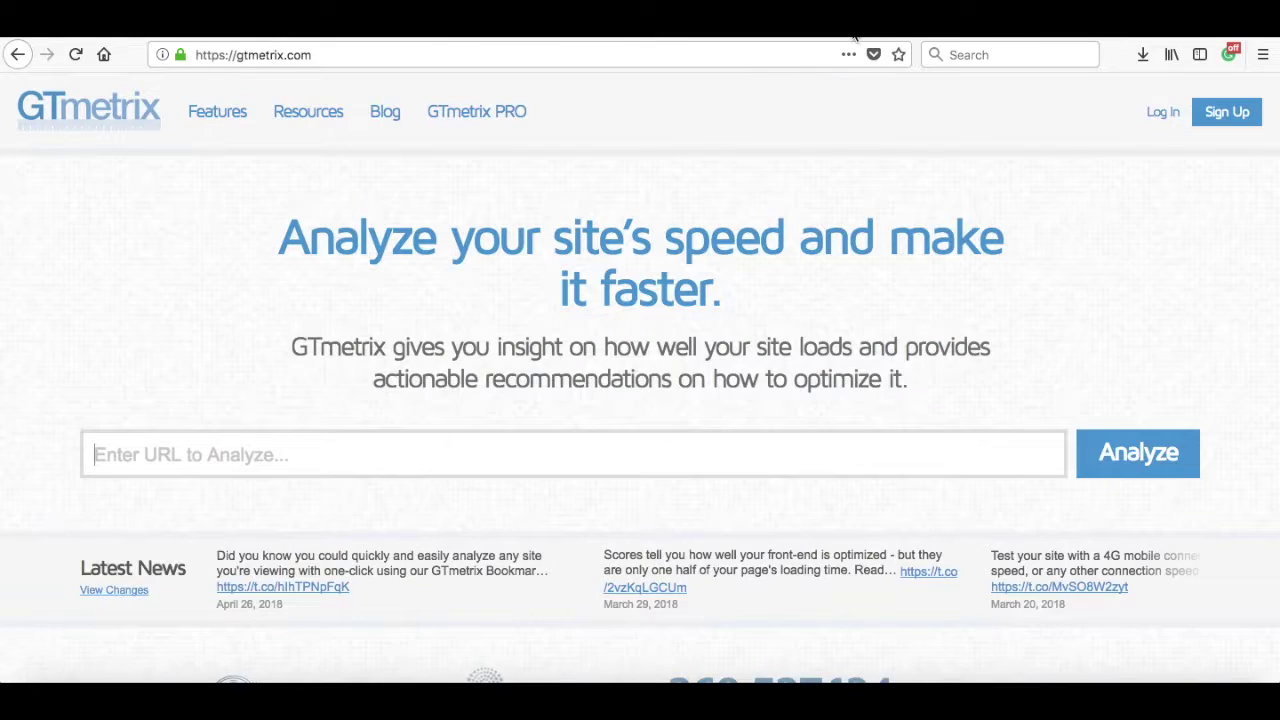
click(566, 460)
text(https)
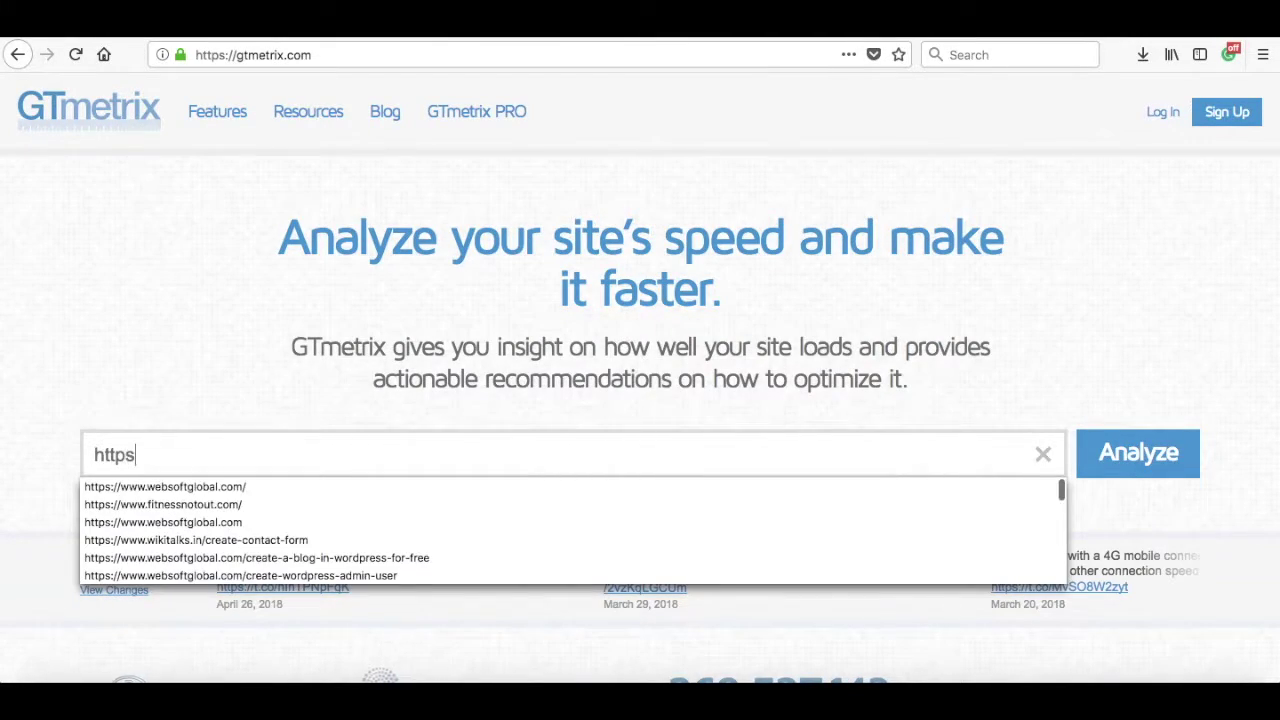
text(://www.webso)
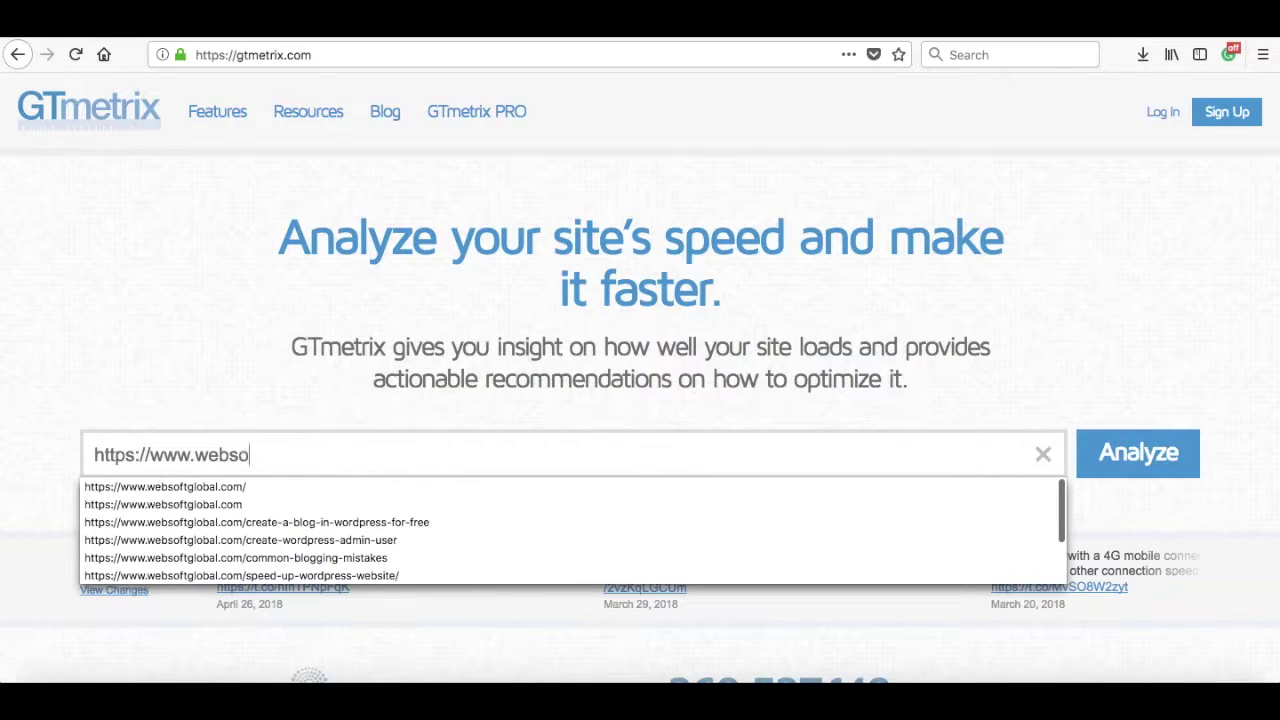
text(ftgloba)
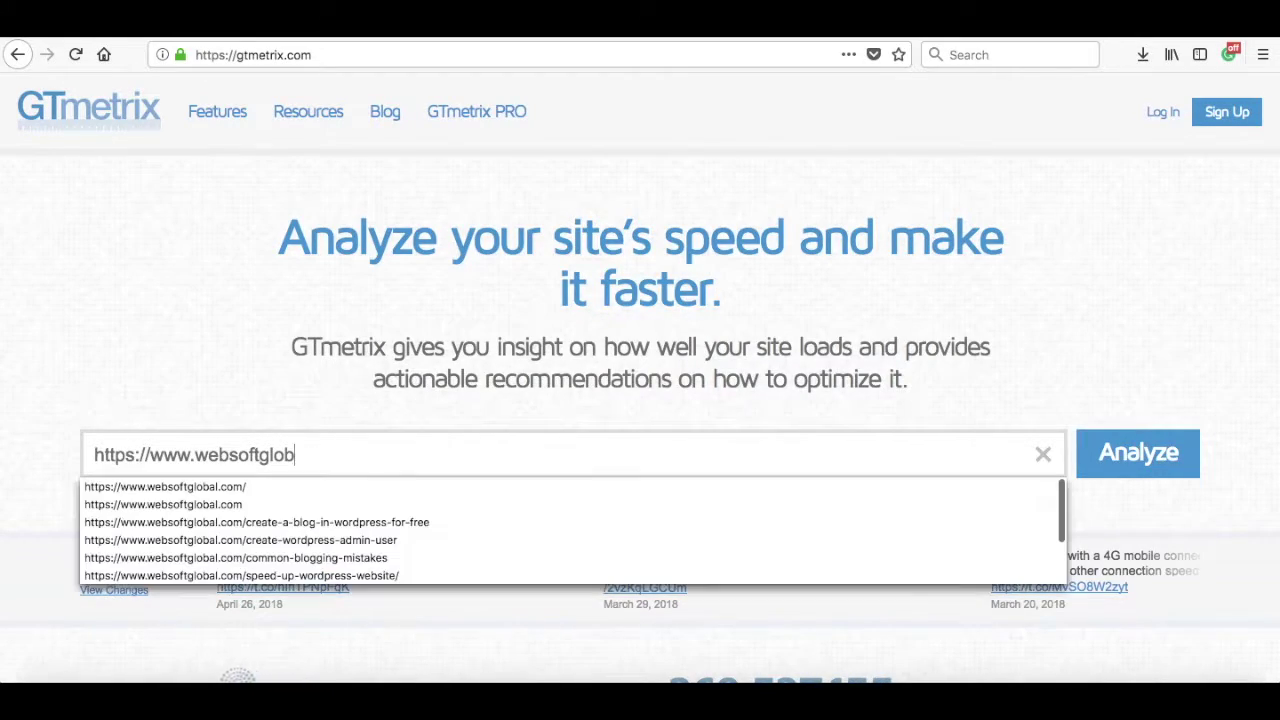
text(om/)
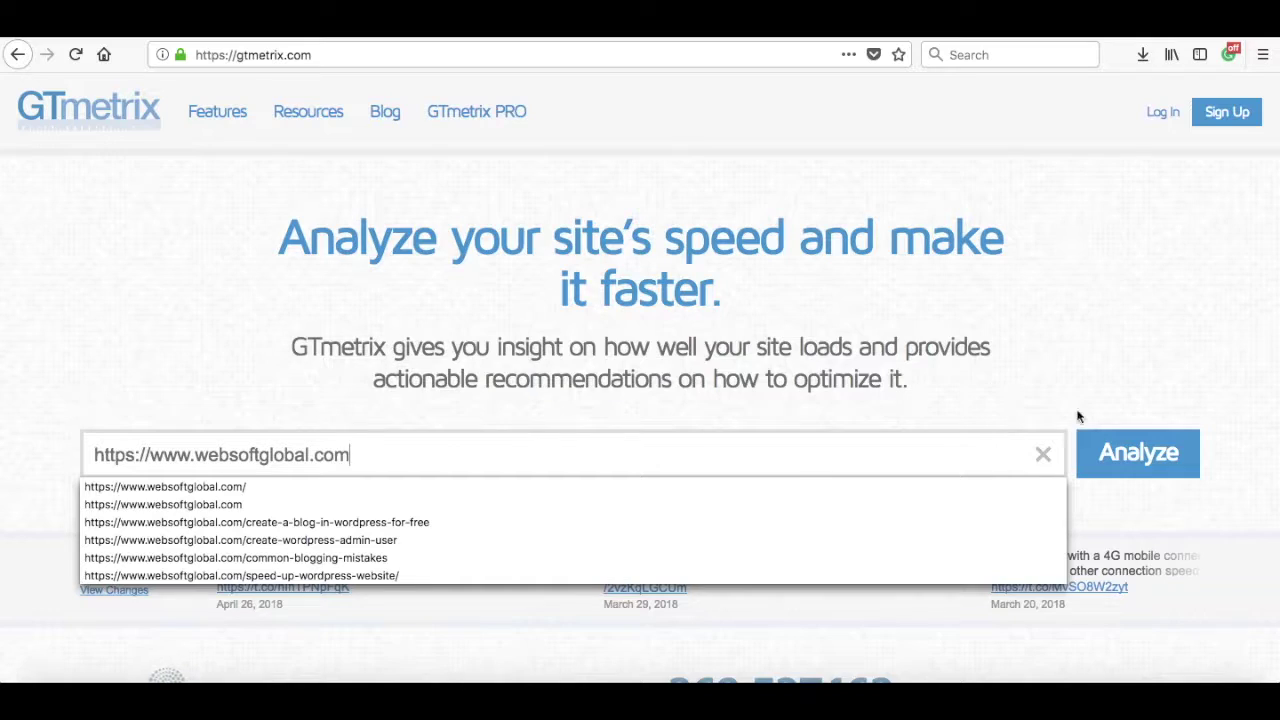
click(1123, 458)
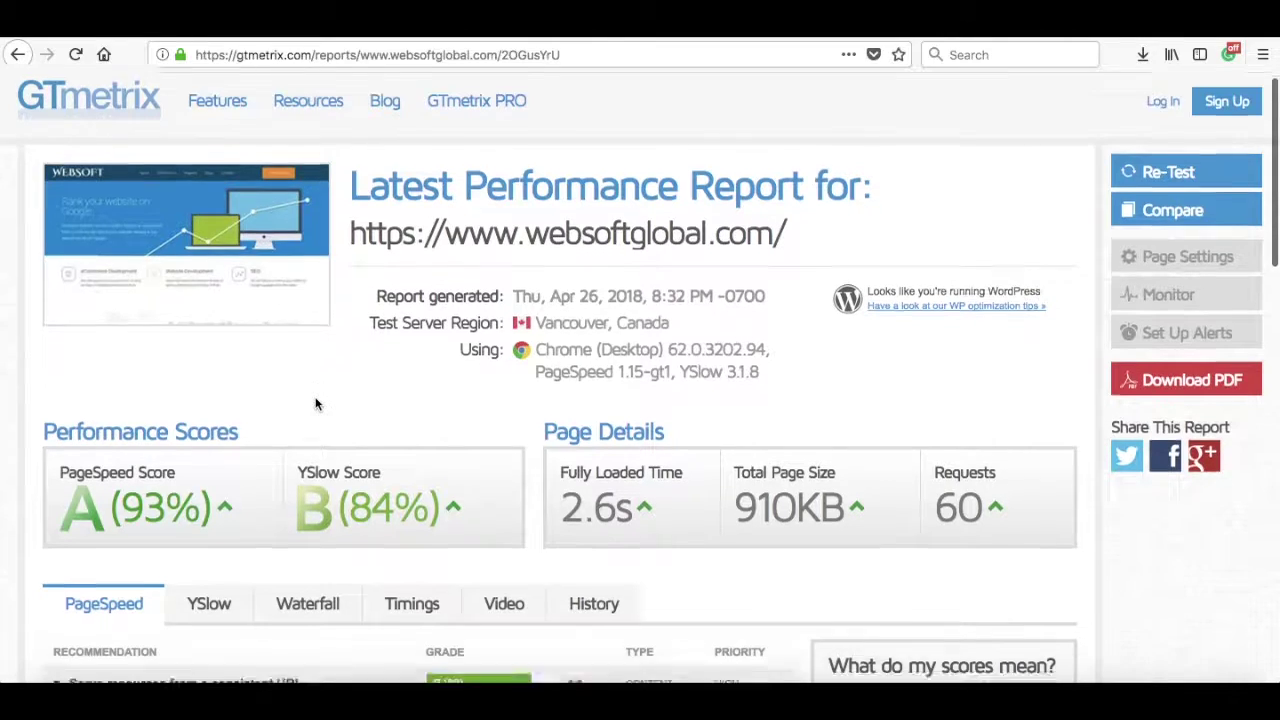
scroll(316, 402, down, 2)
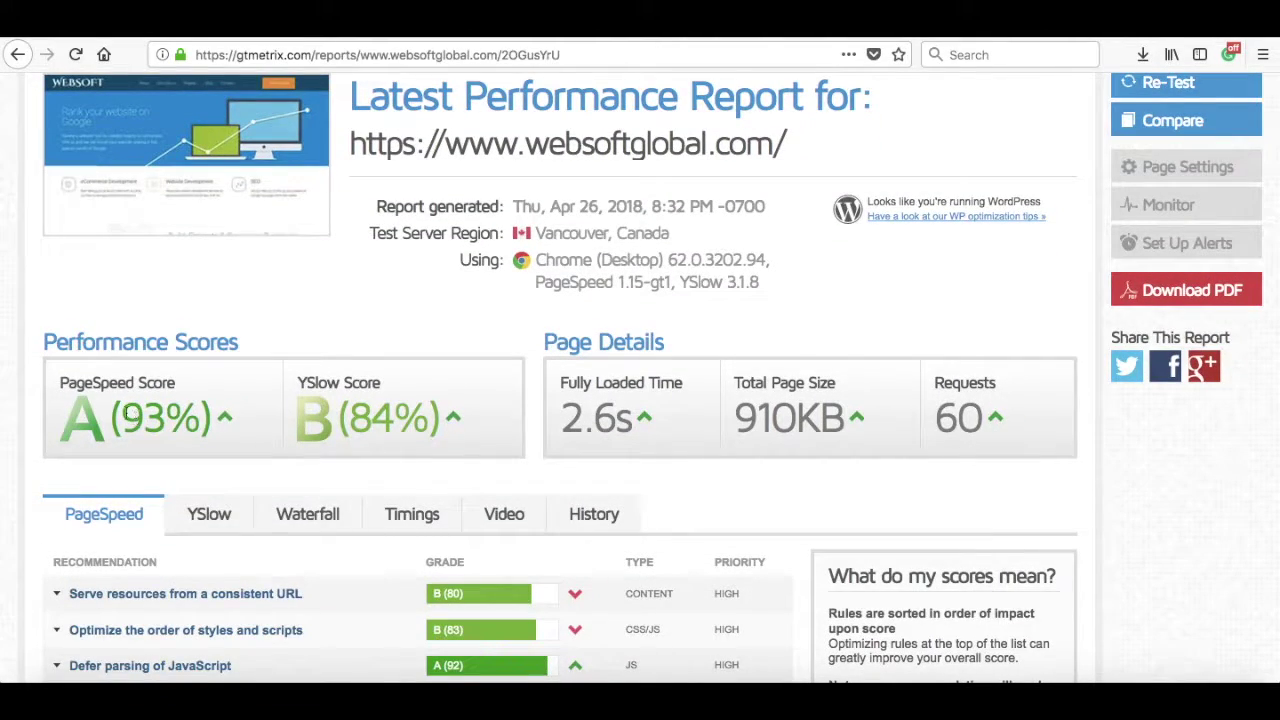
drag(122, 418, 190, 418)
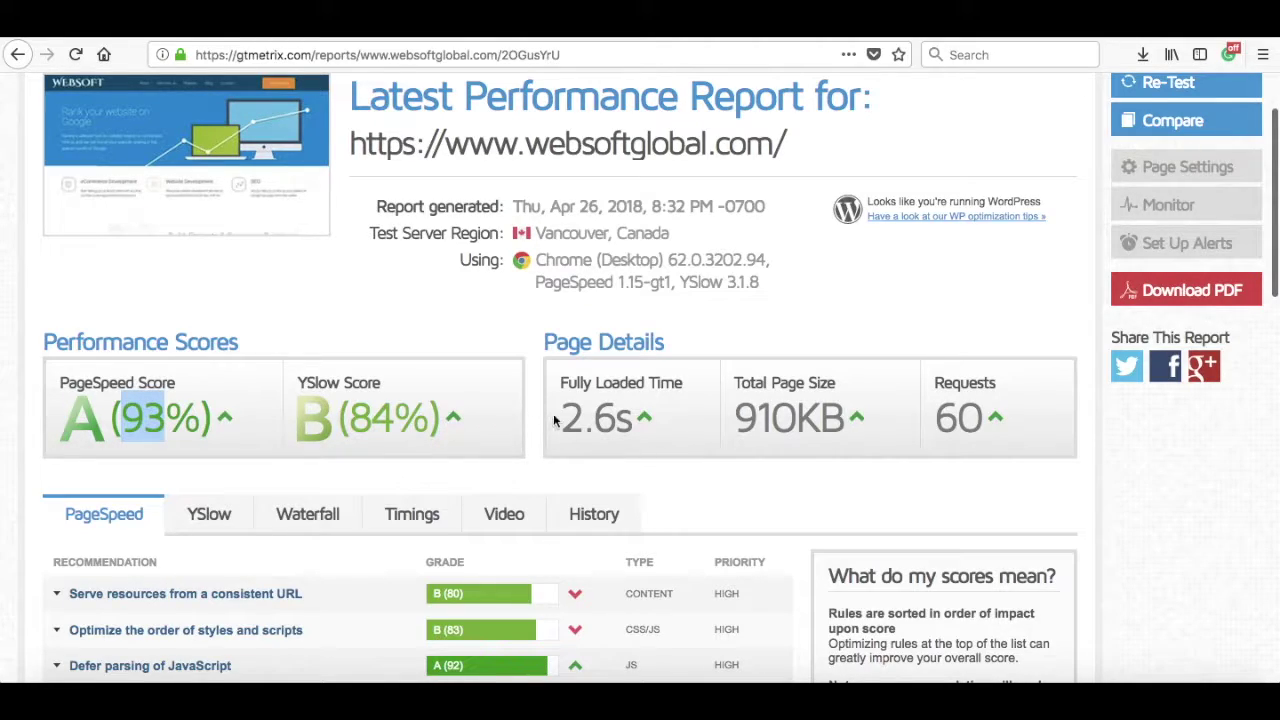
drag(558, 418, 629, 418)
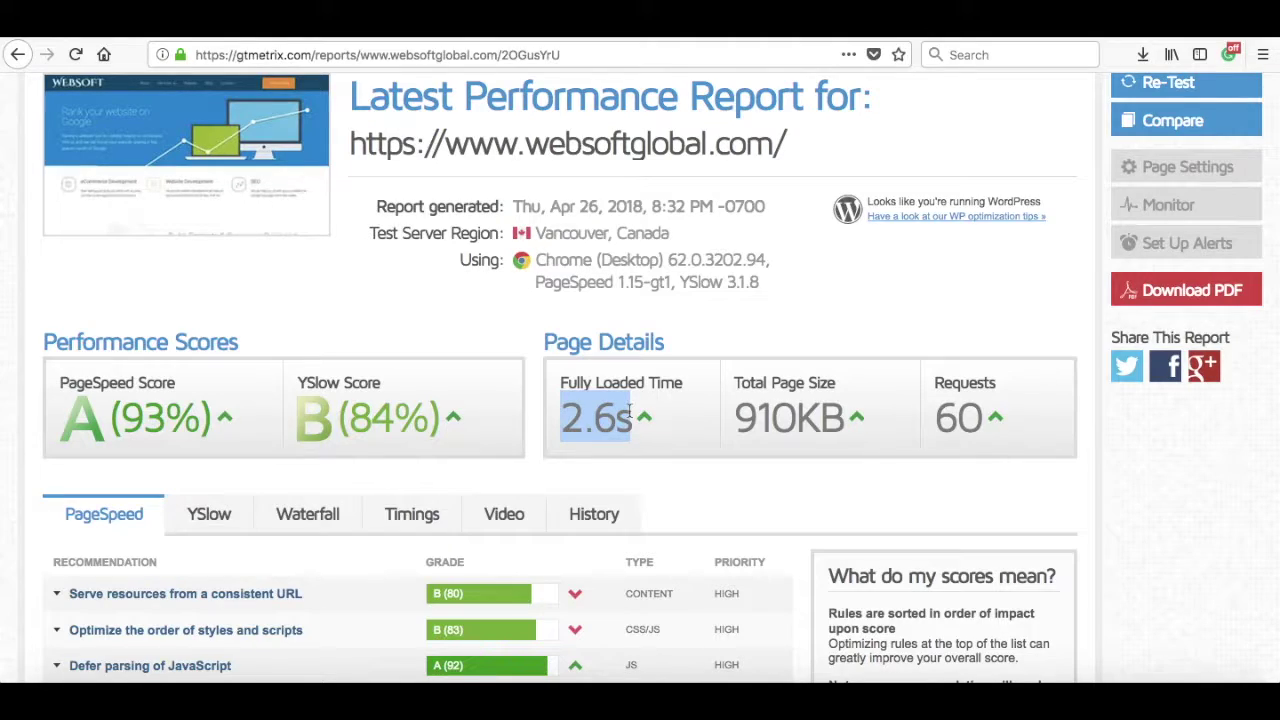